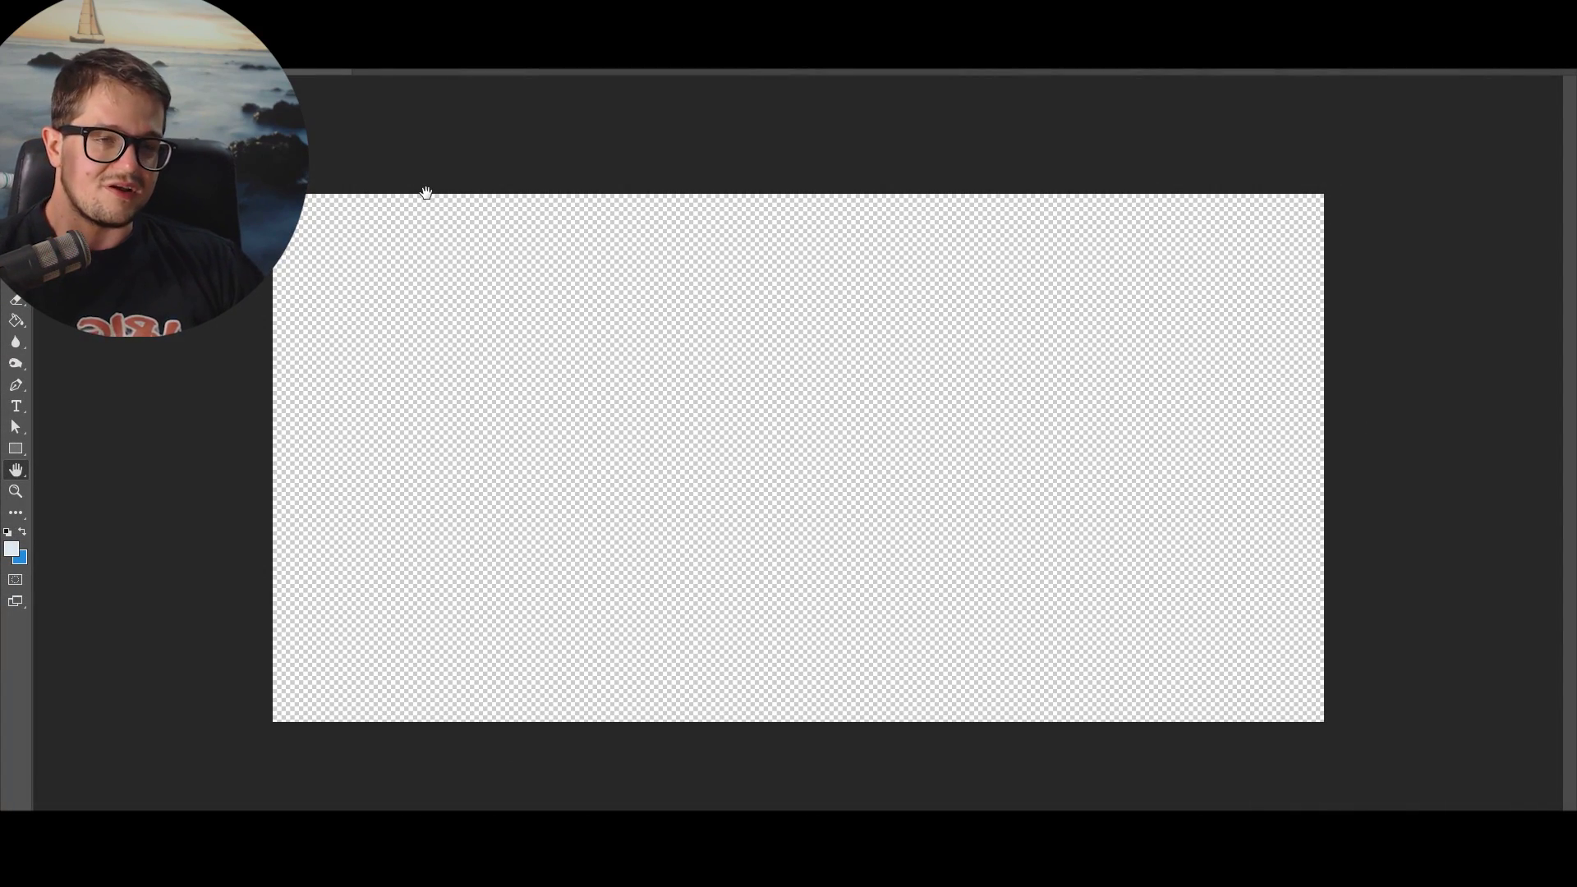
# Zoom in on the blank canvas and paste the Miner-on-grass cut-out into its centre.
pyautogui.hotkey('ctrl', '+')
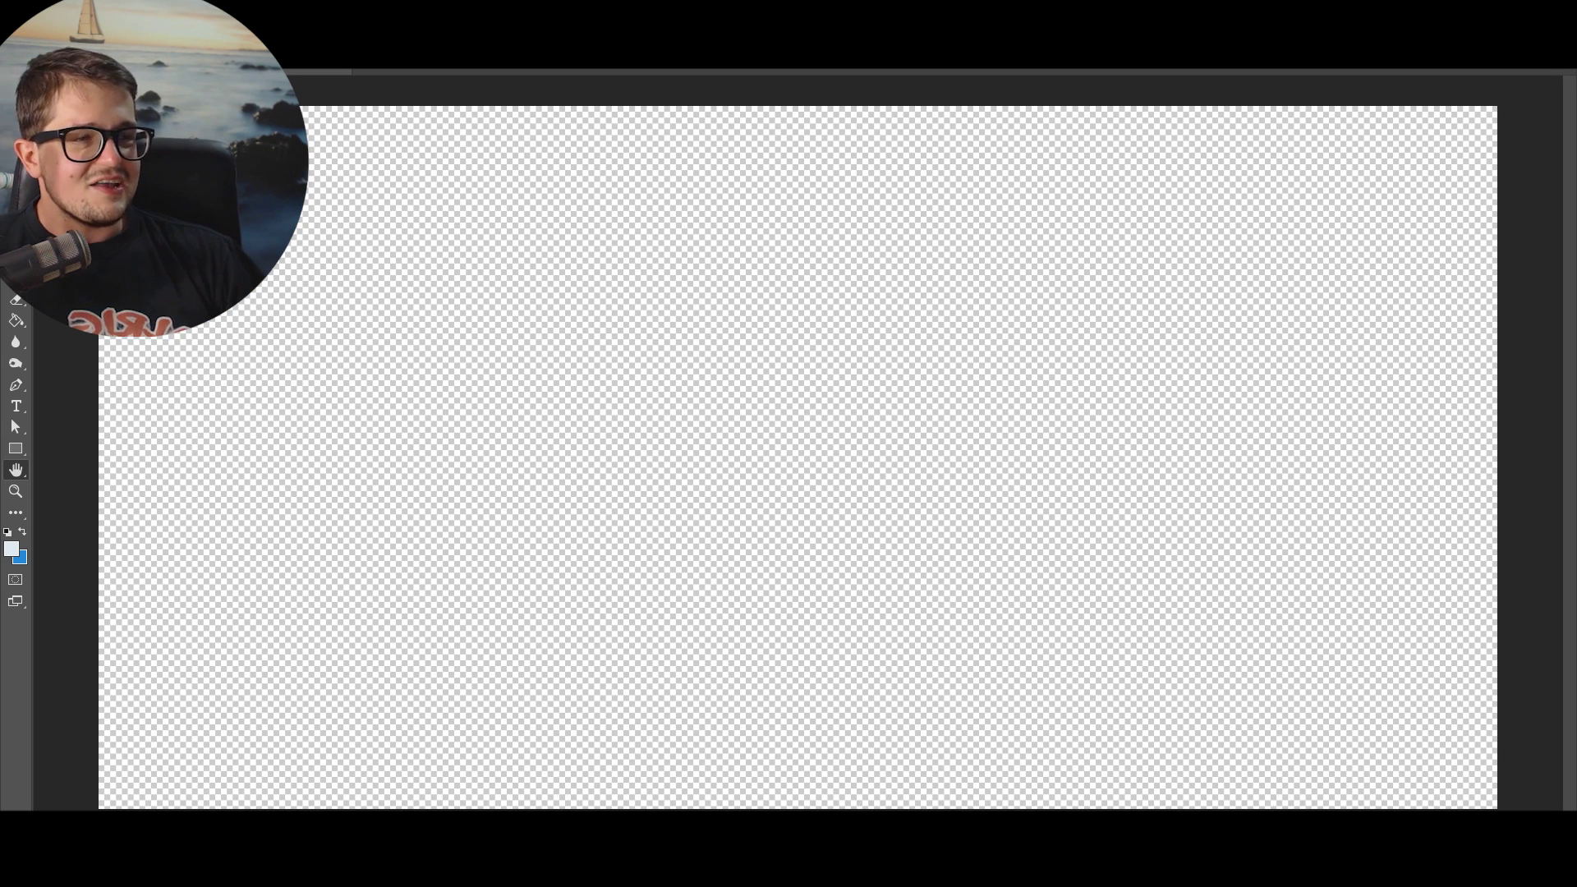
pyautogui.hotkey('ctrl', 'v')
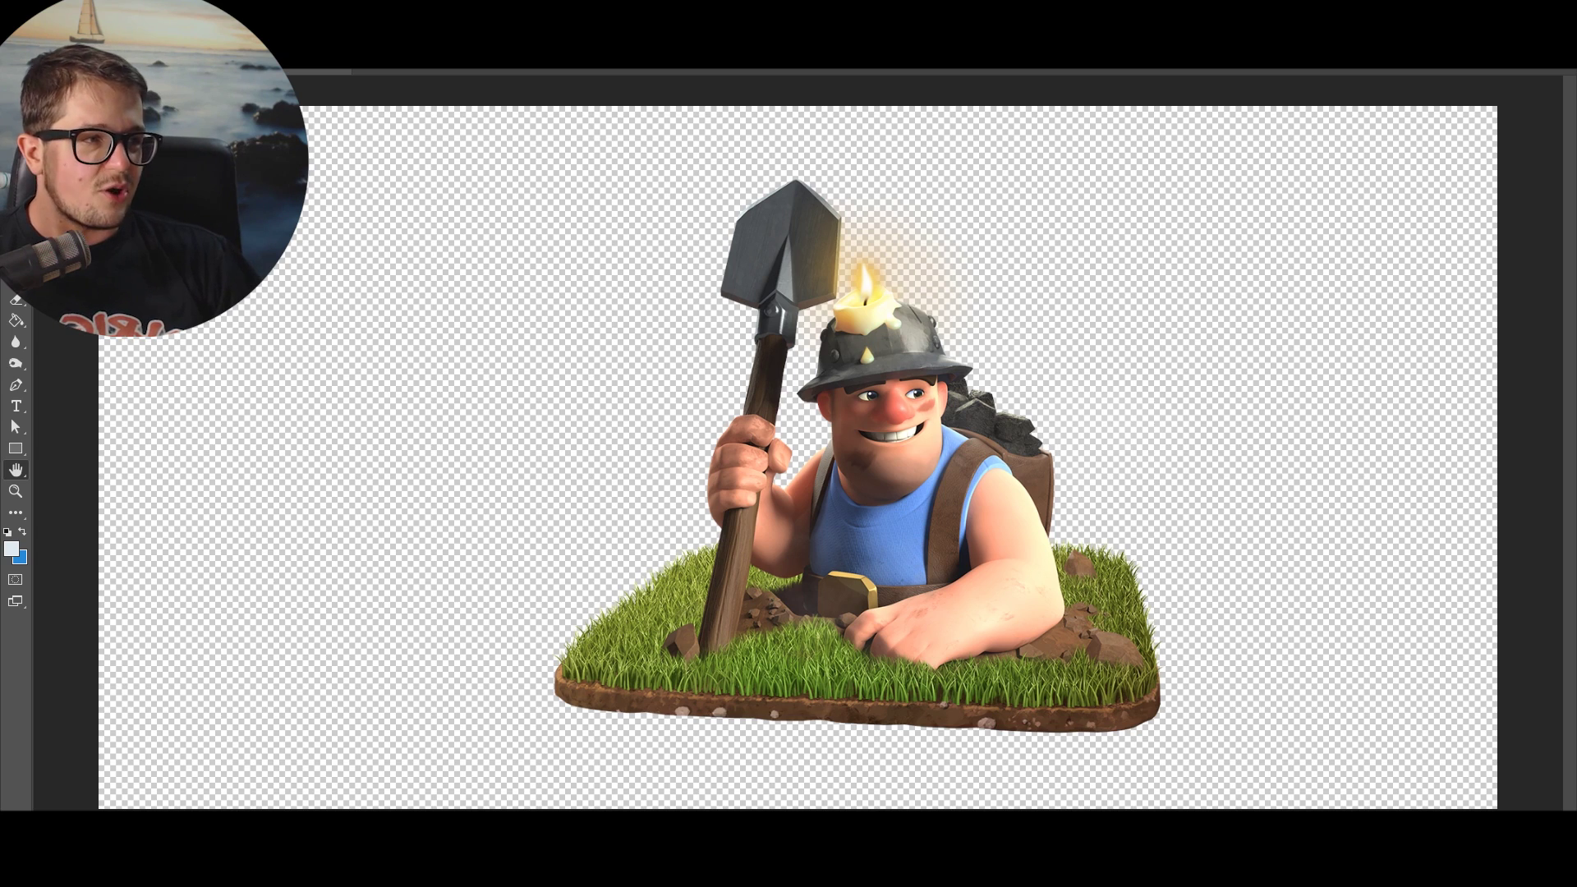
# Replace the Miner with the pasted Deck of the Week reference, shifted left to the canvas top.
pyautogui.hotkey('ctrl', 'z')
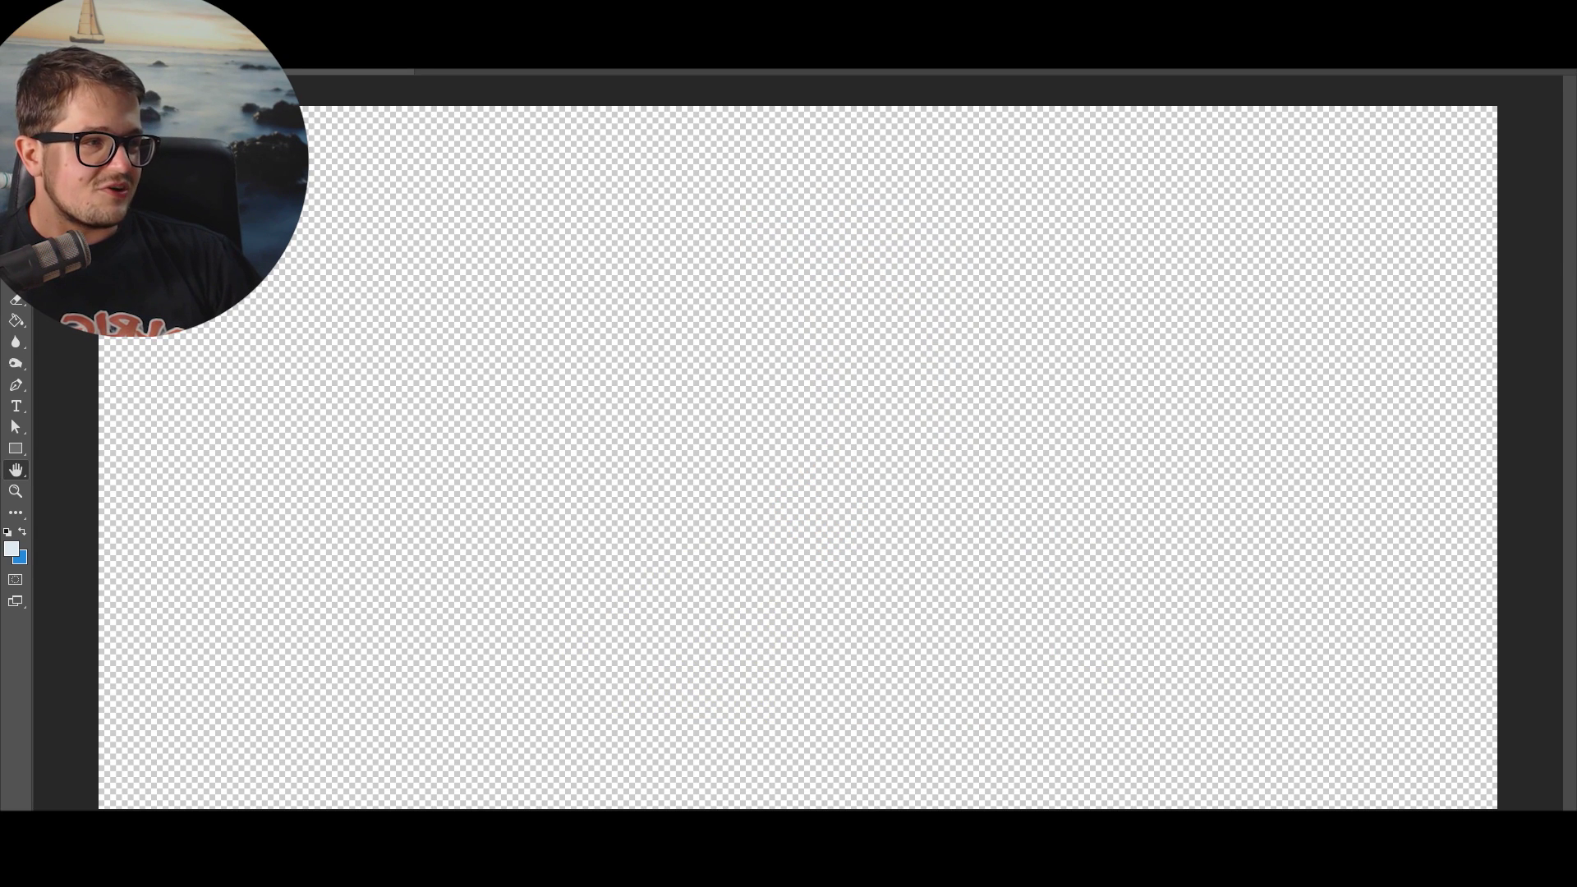
pyautogui.hotkey('ctrl', 'v')
pyautogui.press('v')
pyautogui.moveTo(883, 675); pyautogui.dragTo(643, 696)
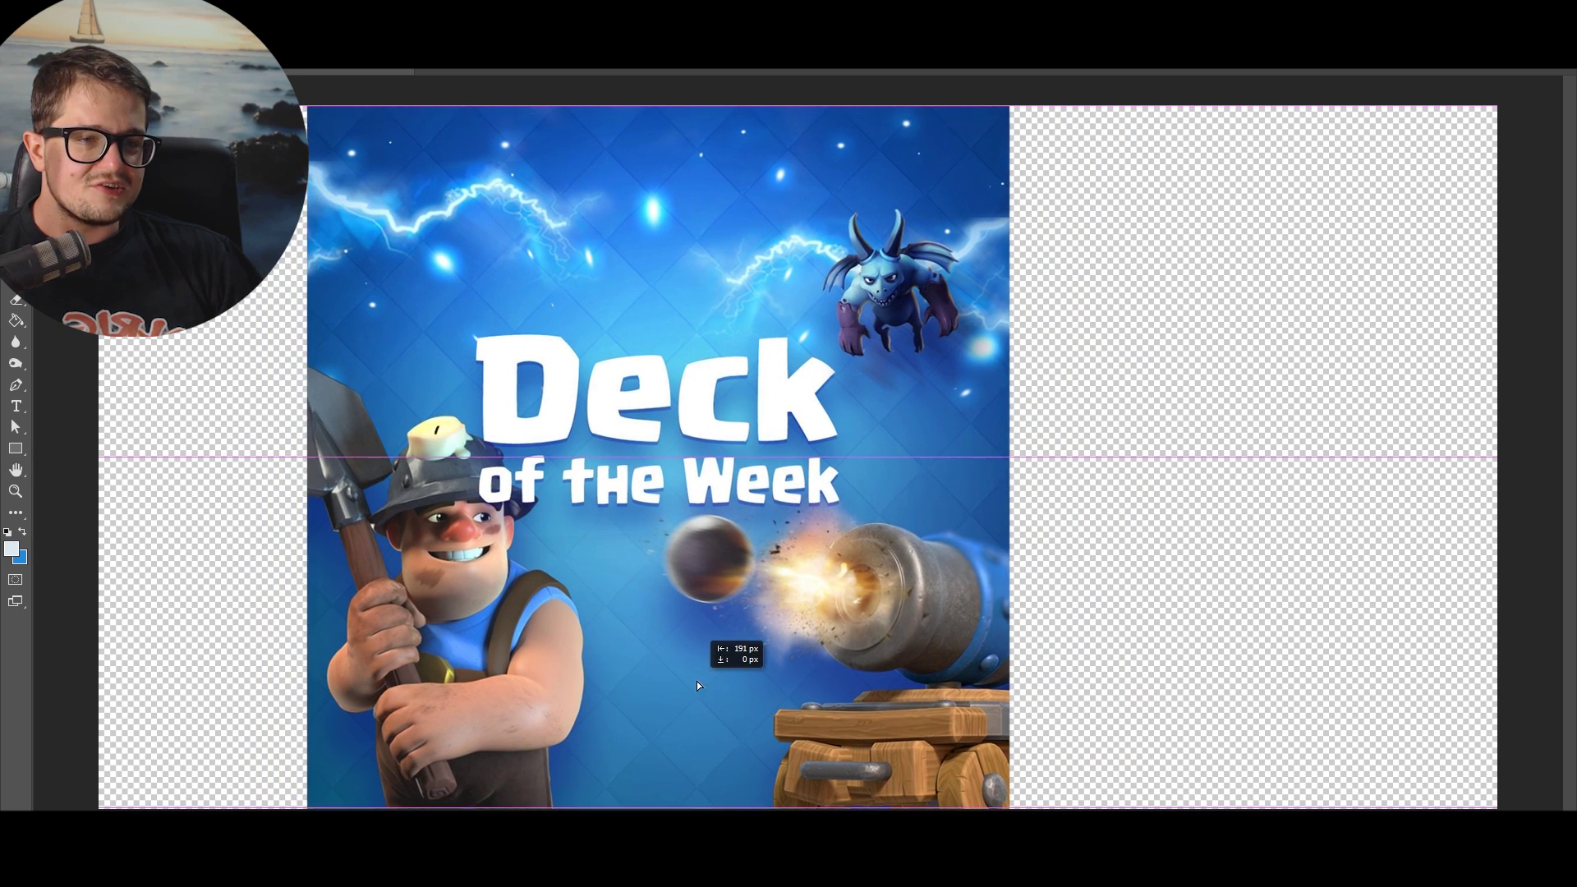
pyautogui.moveTo(644, 696); pyautogui.dragTo(712, 687)
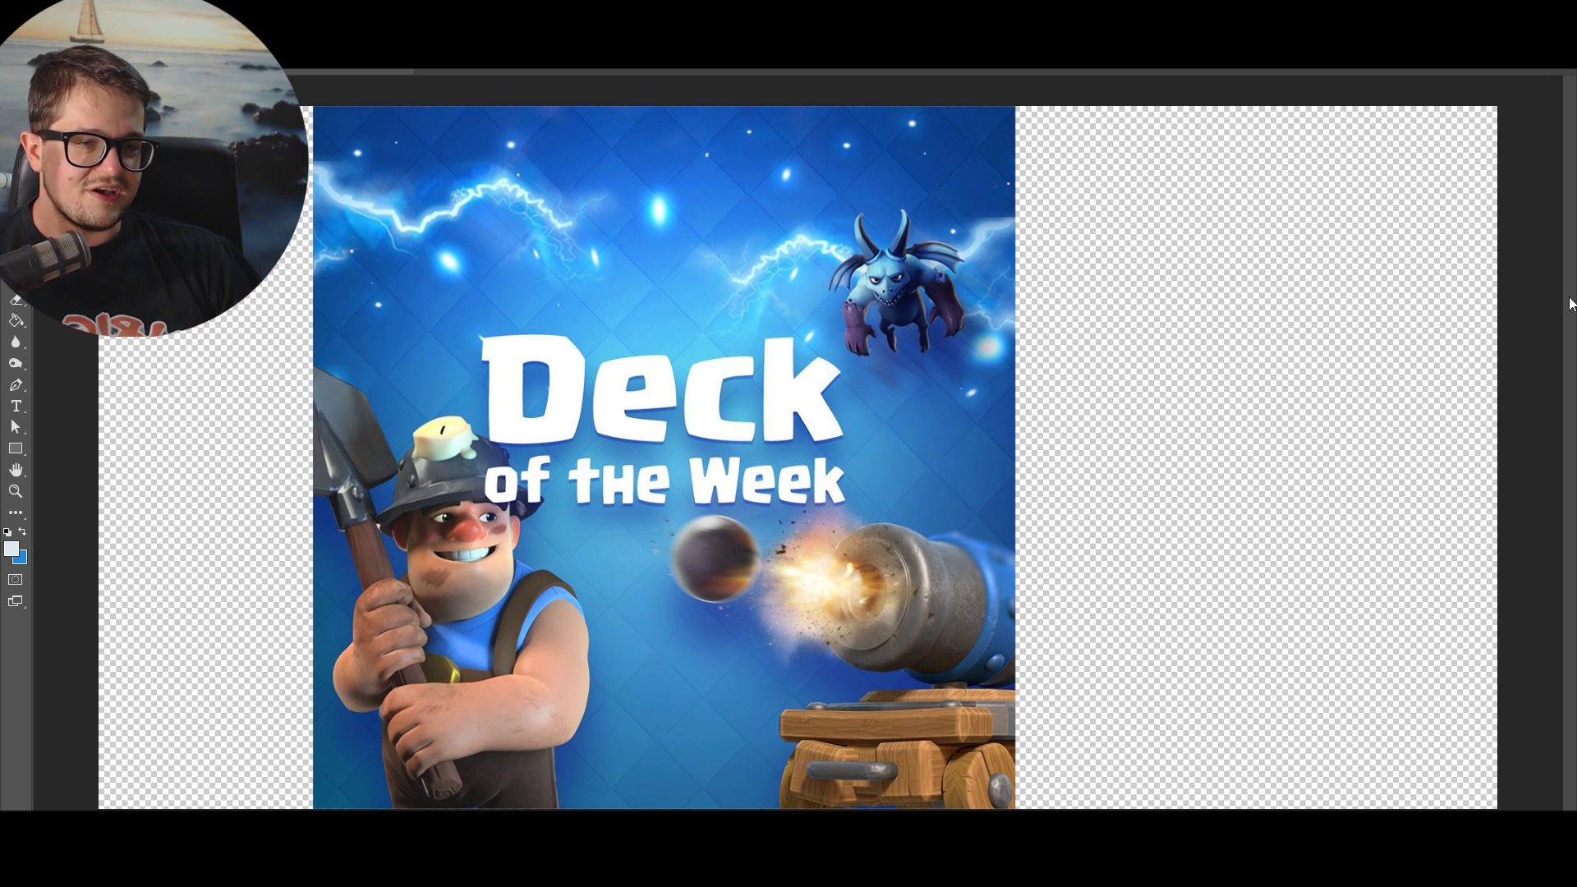
# Bring the Miner back with the Deck of the Week image behind him, spread left and right.
pyautogui.press('Delete')
pyautogui.hotkey('ctrl', 'v')
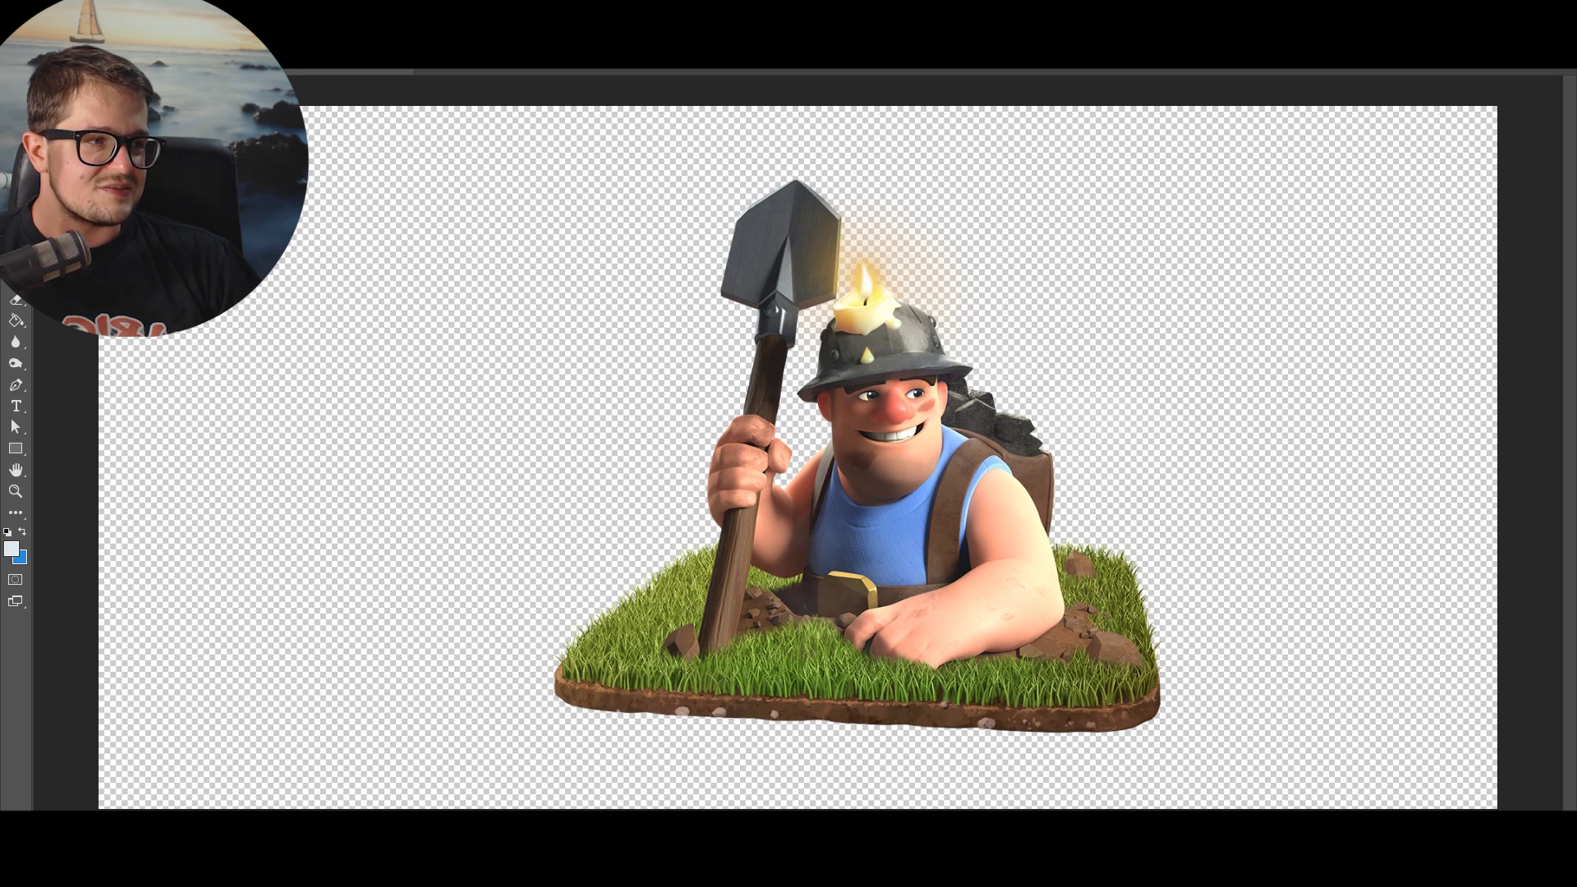
pyautogui.hotkey('ctrl', ',')
pyautogui.moveTo(631, 568); pyautogui.dragTo(413, 575)
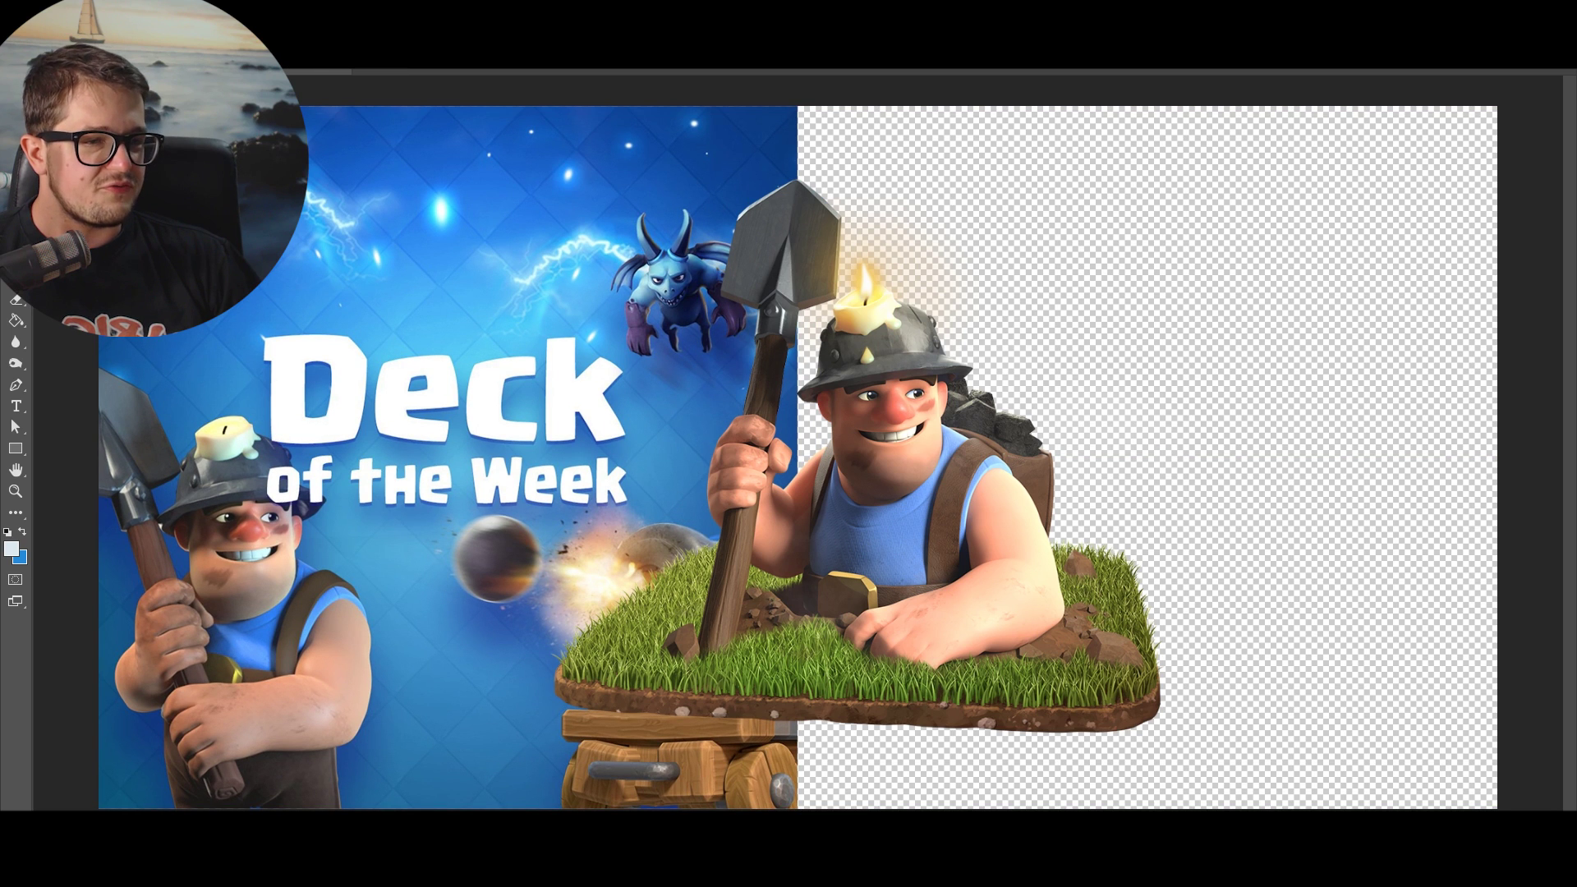
pyautogui.moveTo(906, 612)
pyautogui.mouseDown()
pyautogui.moveTo(1048, 610)
pyautogui.moveTo(1147, 526)
pyautogui.mouseUp()
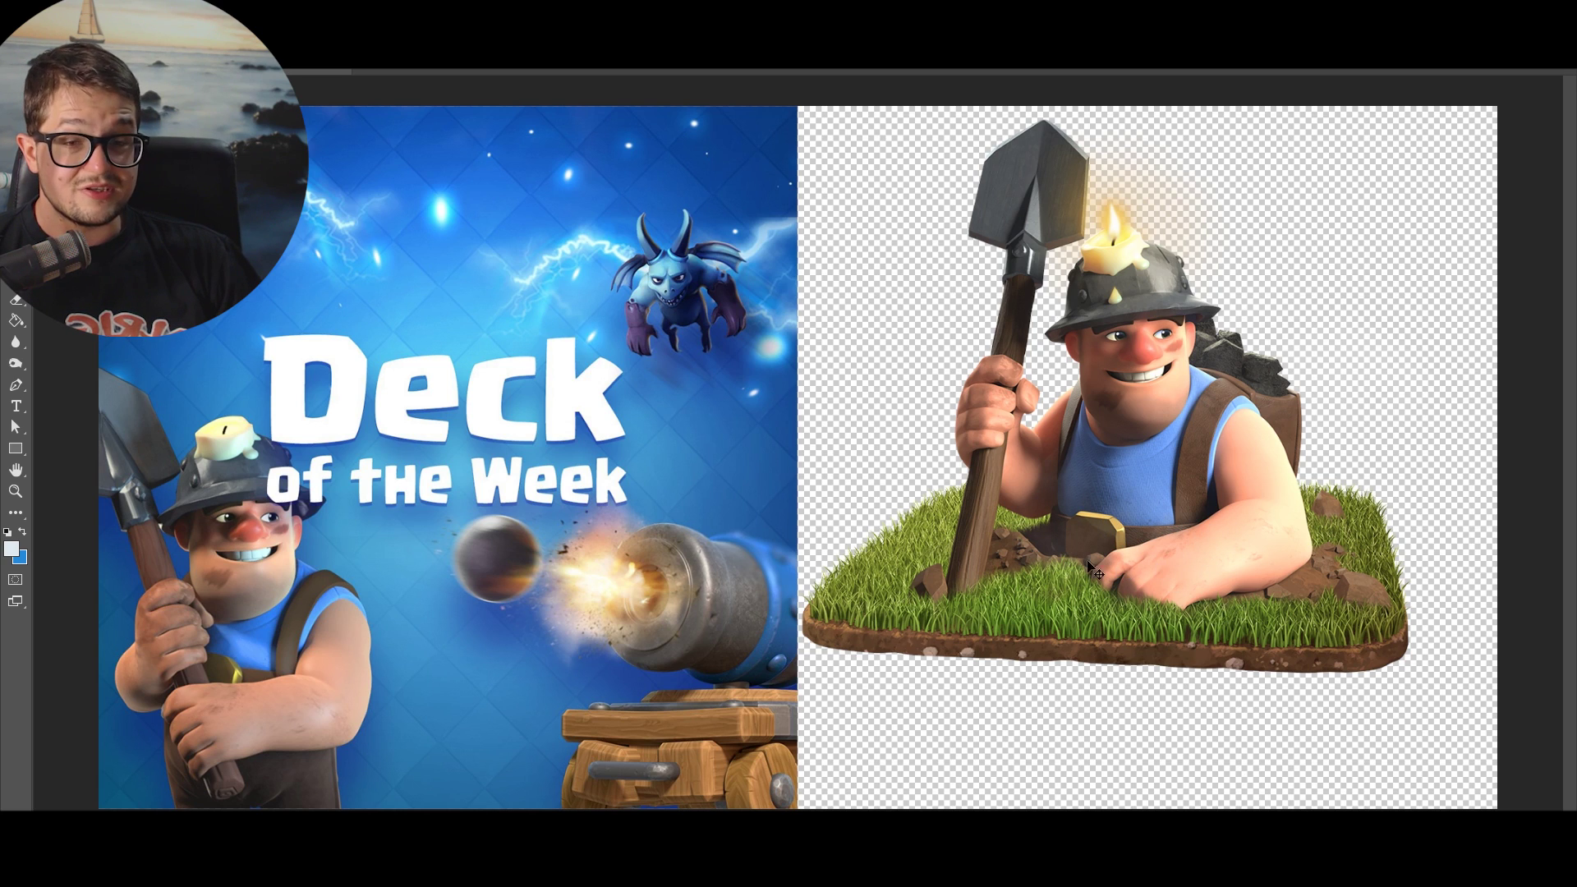
# Hide the Miner and move the Deck of the Week image up and to the right.
pyautogui.press('Delete')
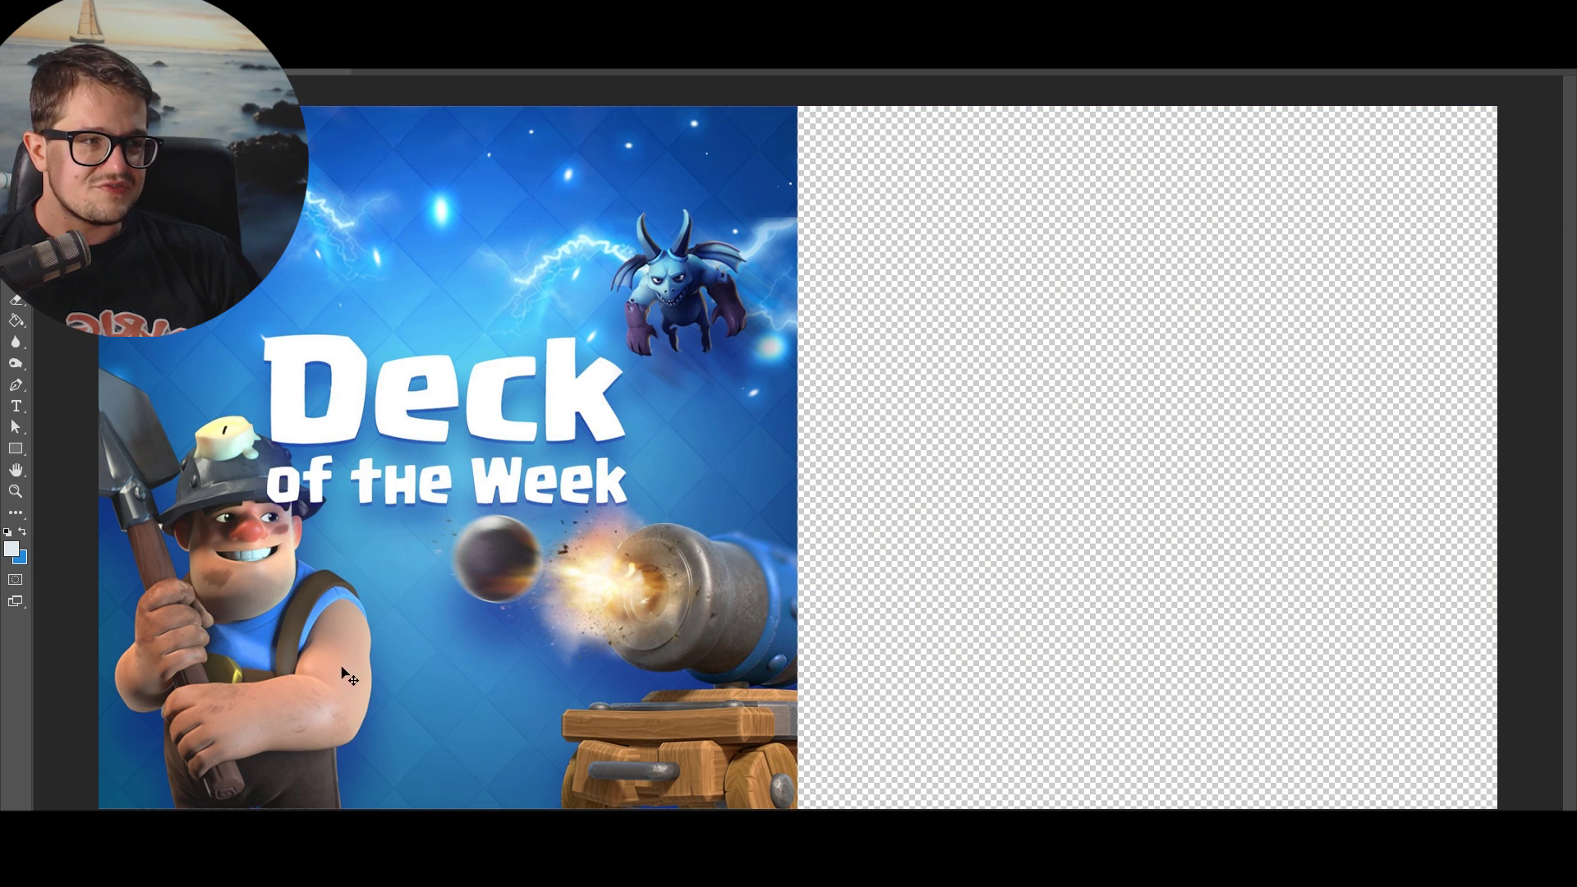
pyautogui.moveTo(489, 649); pyautogui.dragTo(711, 505)
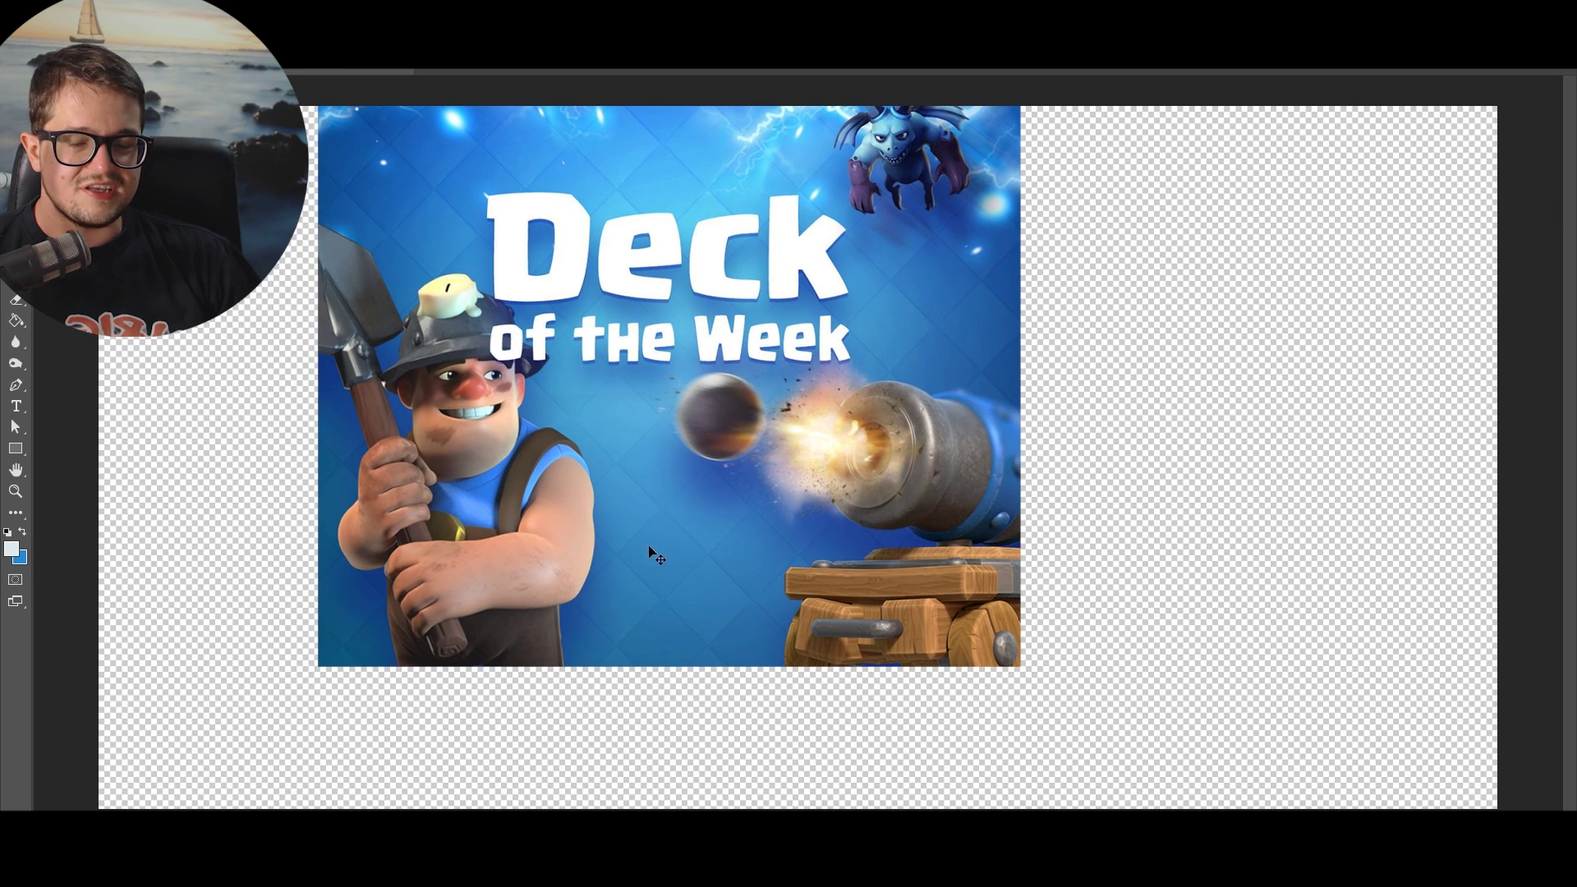
pyautogui.scroll(1, 401, 595)
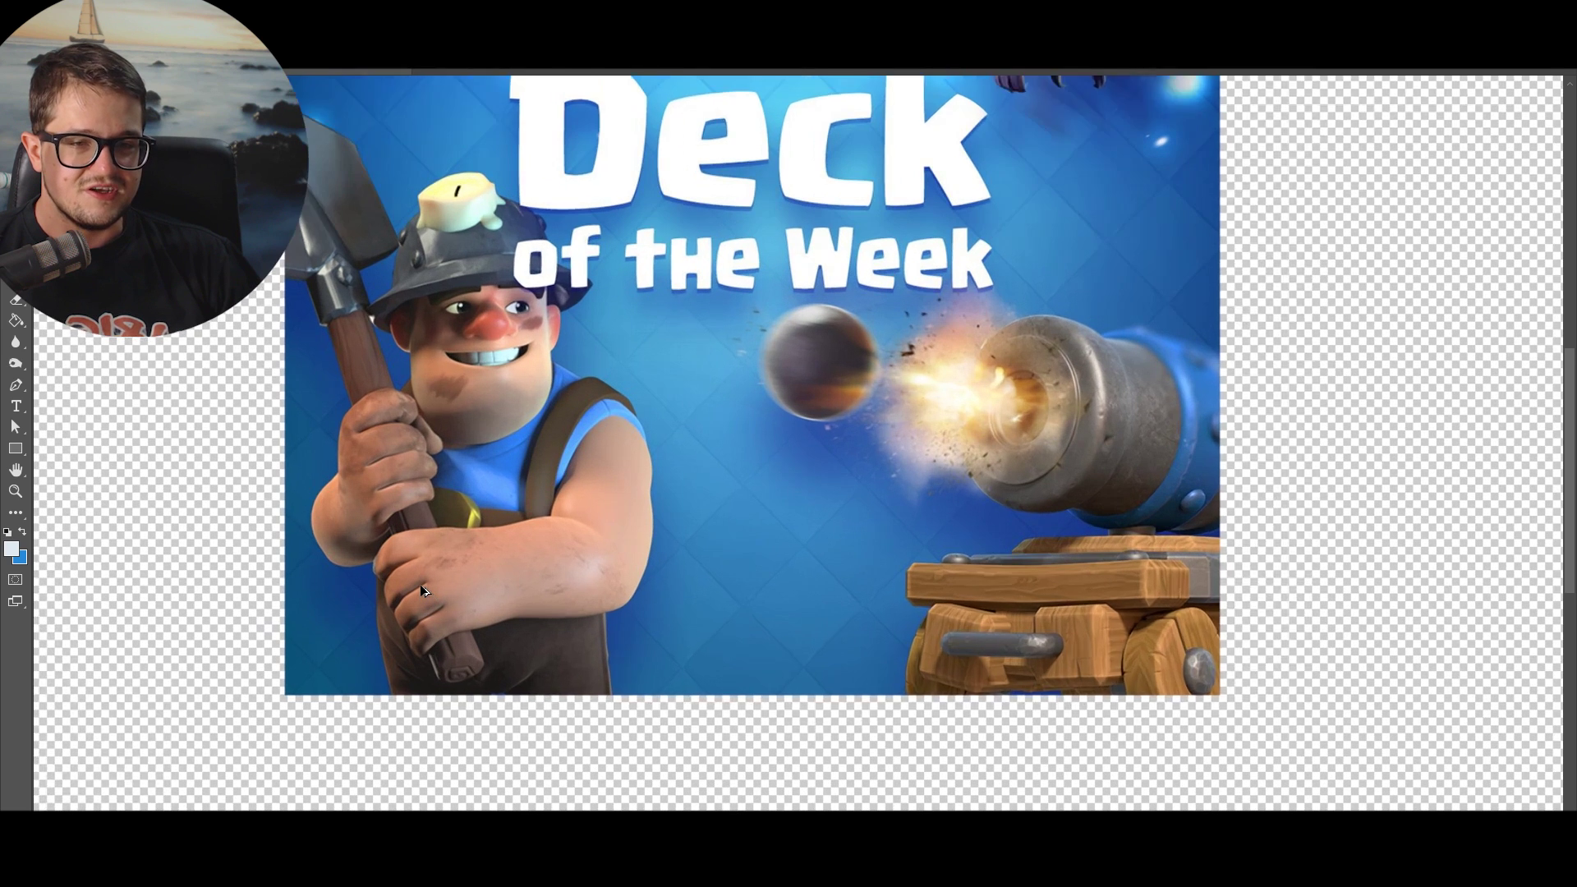
pyautogui.scroll(1, 421, 584)
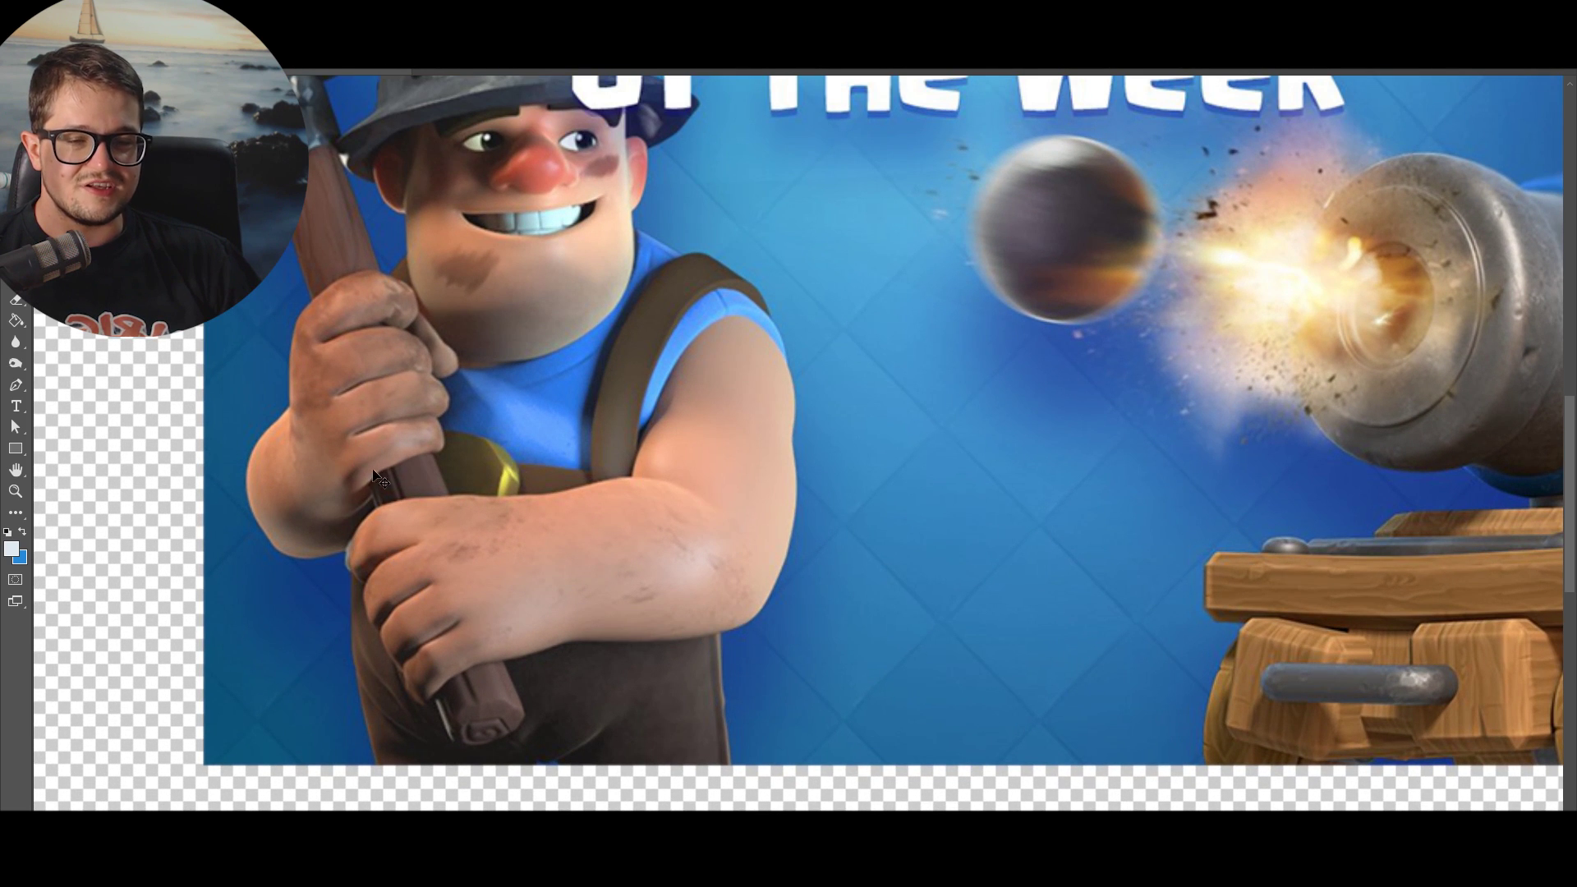
pyautogui.scroll(-1, 396, 530)
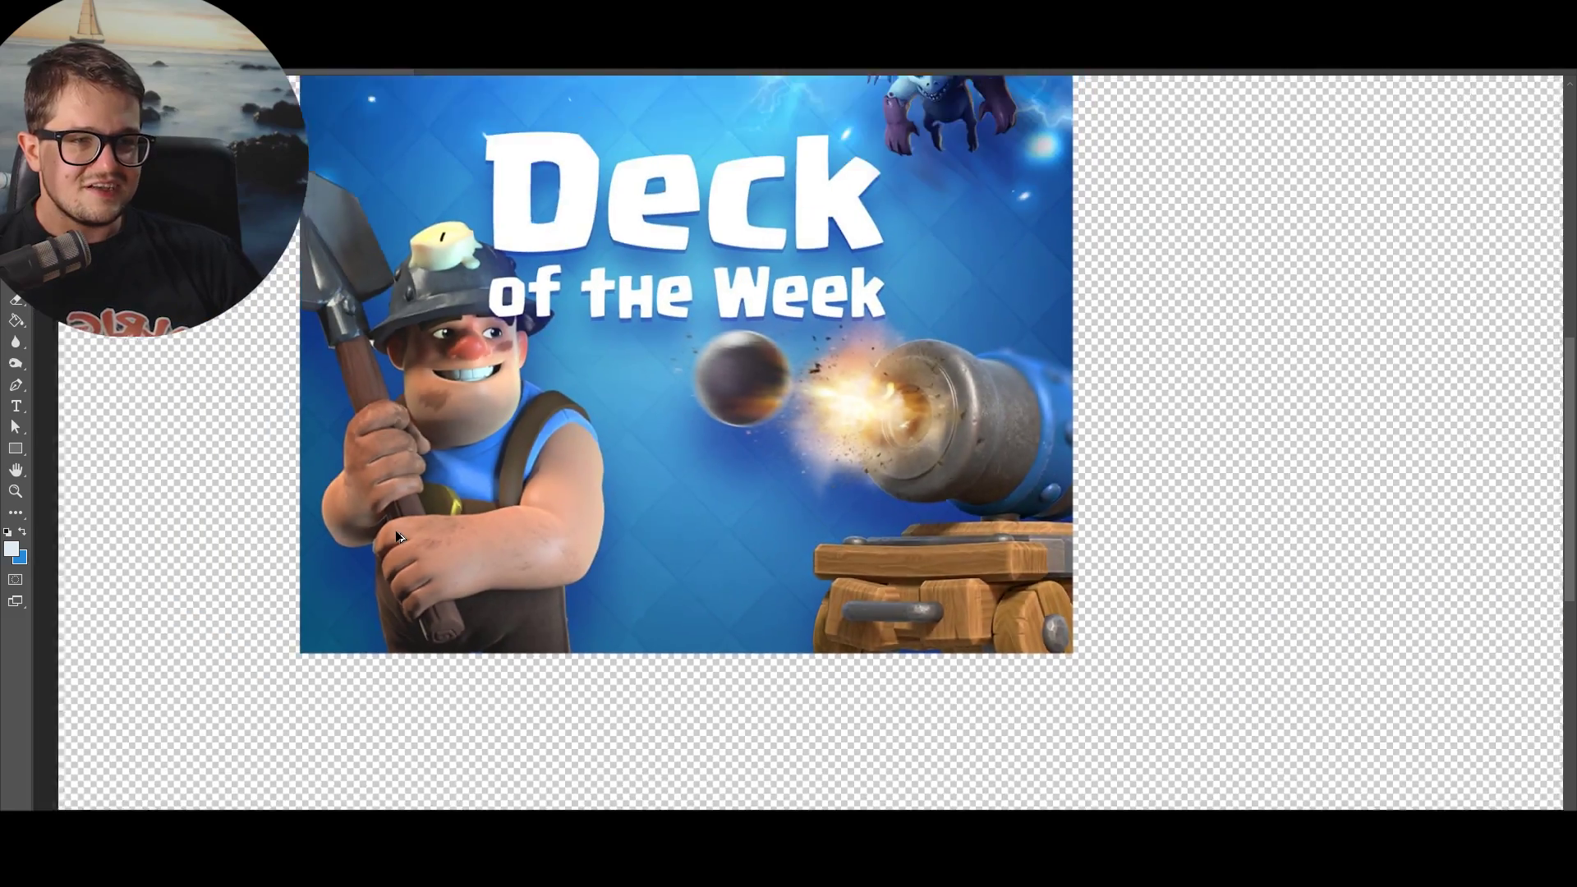
pyautogui.scroll(-1, 698, 493)
pyautogui.scroll(1, 869, 402)
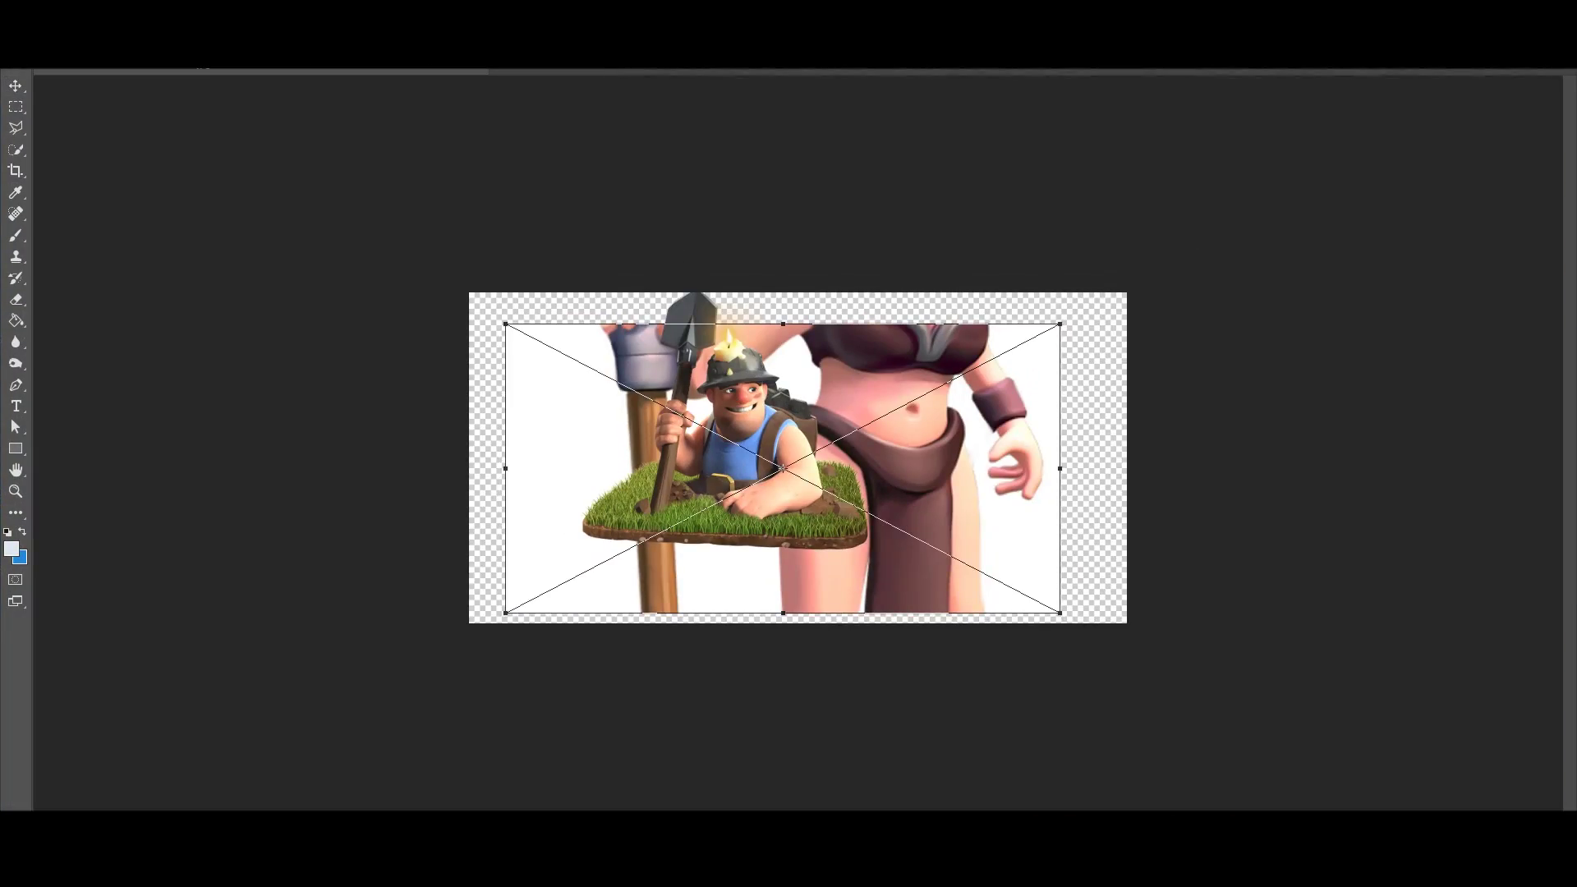
# Lasso the placed Valkyrie's belly and raise the selection's Smooth, Feather and Contrast.
pyautogui.press('Return')
pyautogui.press('l')
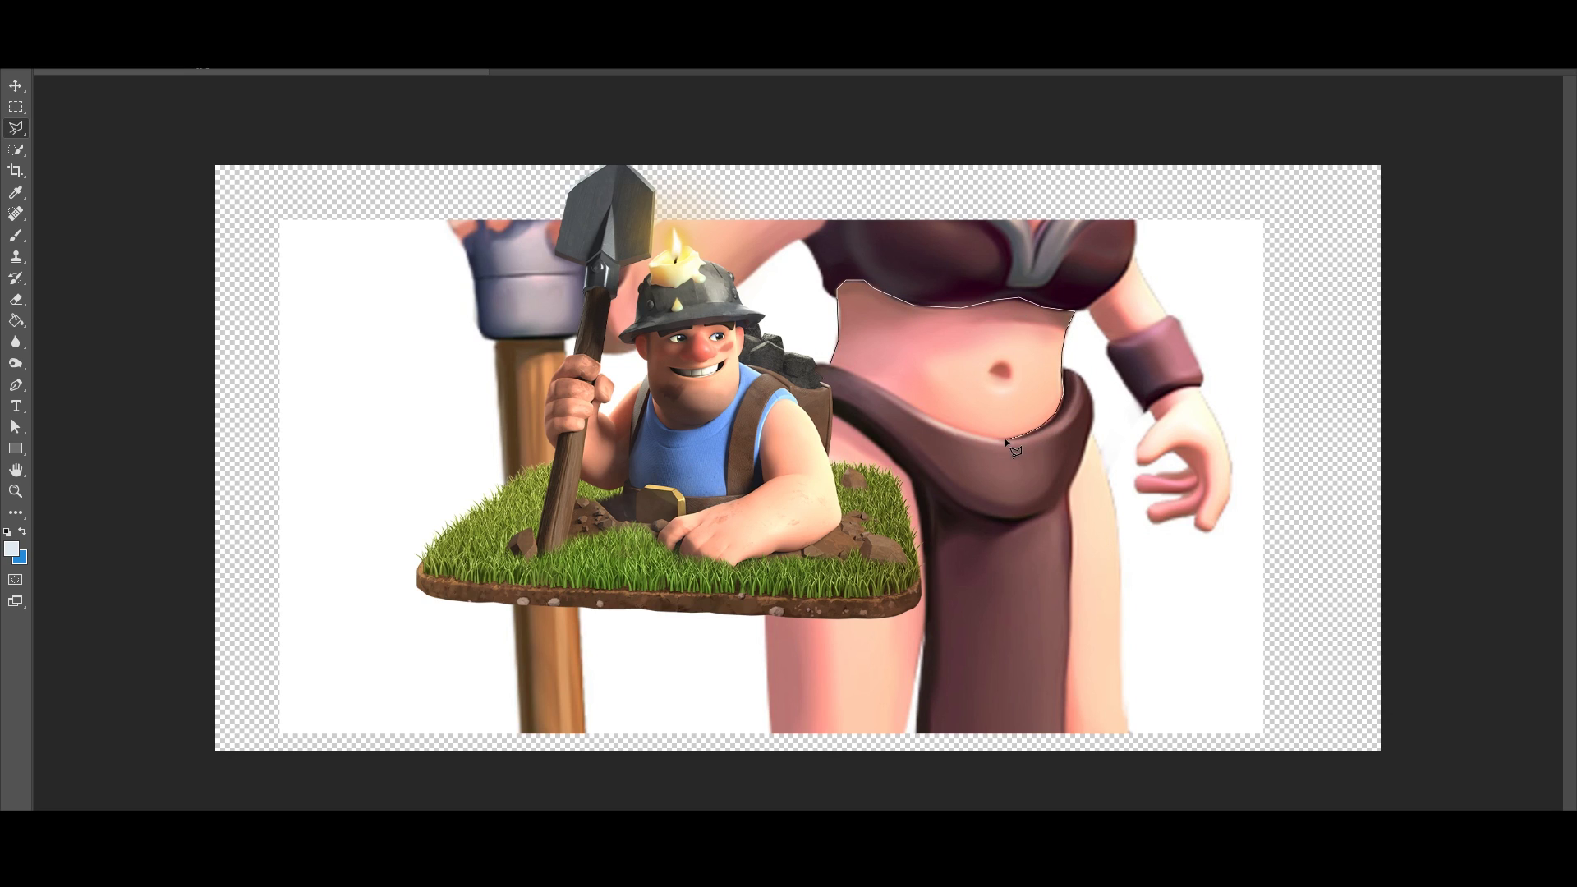
pyautogui.hotkey('ctrl', 'alt', 'r')
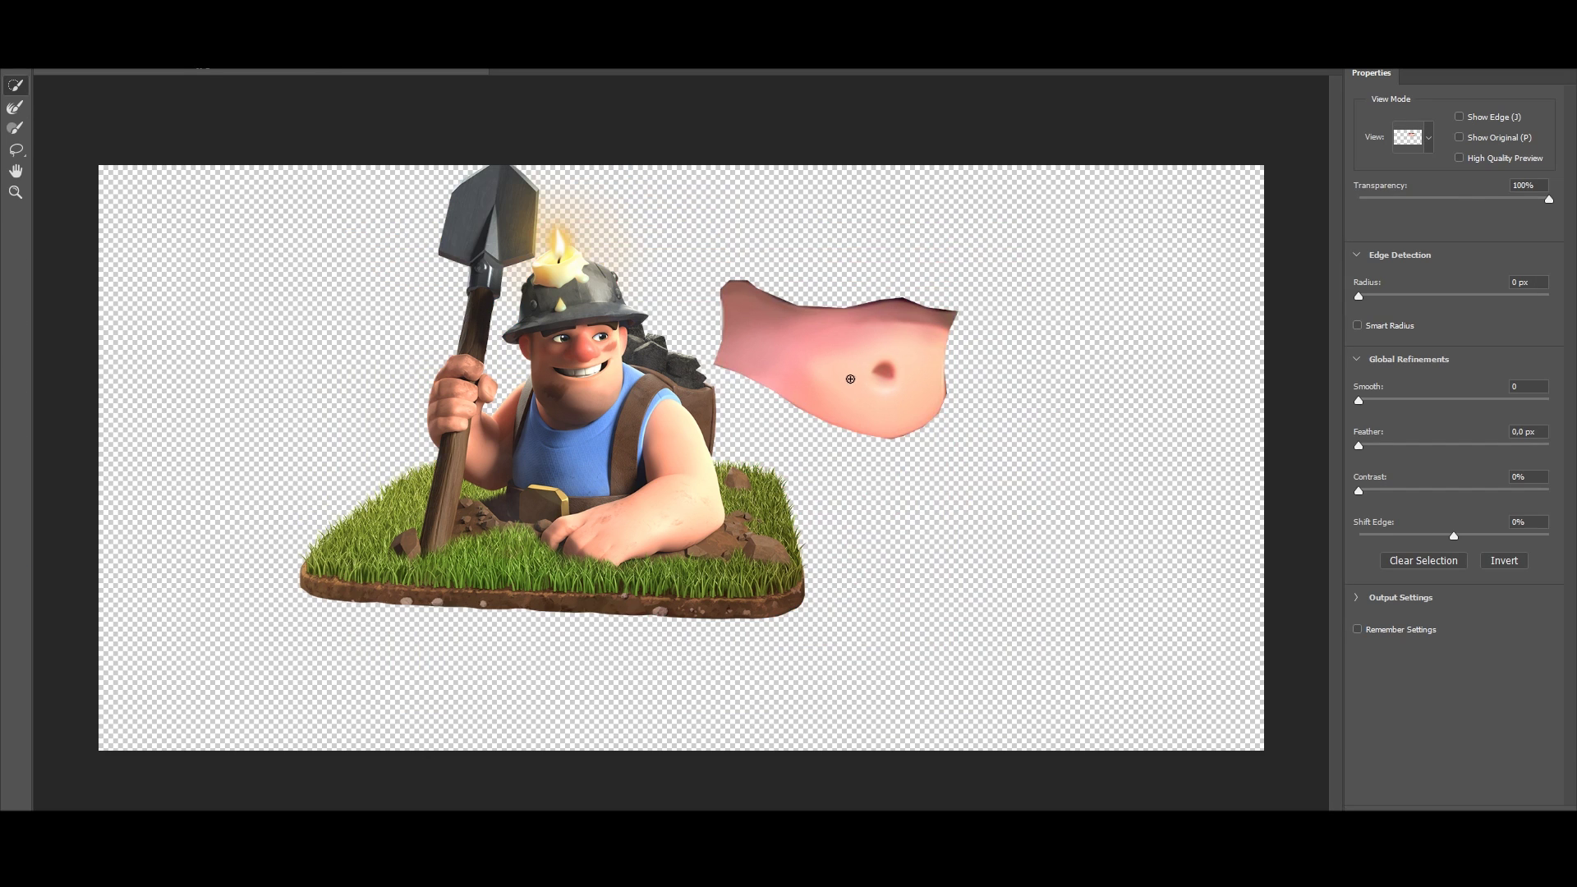
pyautogui.moveTo(1377, 402); pyautogui.dragTo(1365, 445)
pyautogui.moveTo(1359, 490); pyautogui.dragTo(1379, 491)
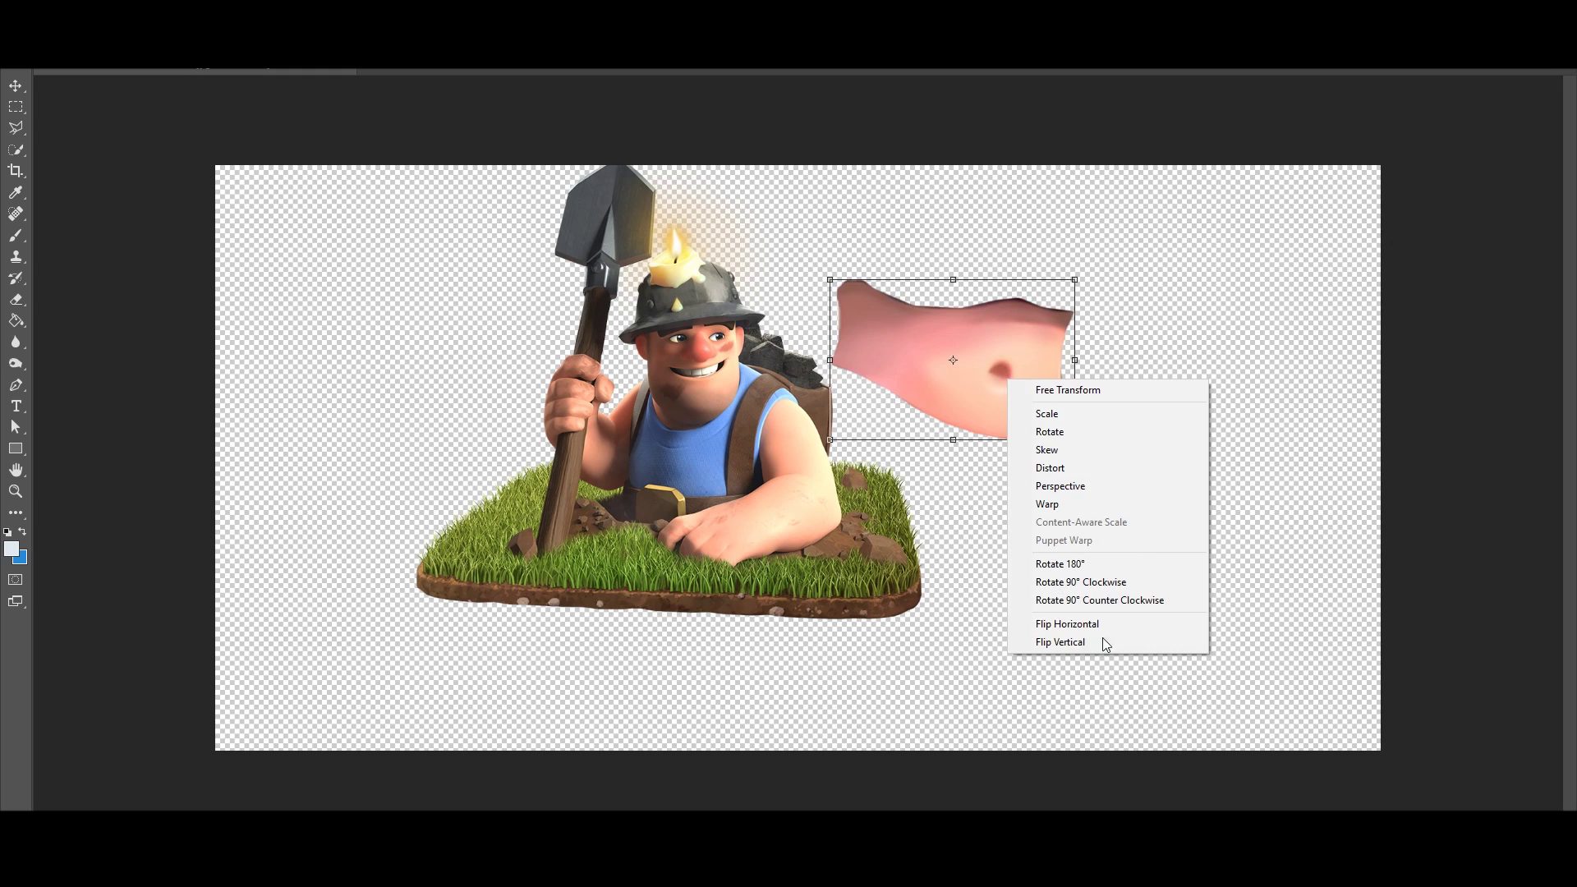
# Shrink, rotate and move the belly patch onto the Miner's chest, then lower it slightly.
pyautogui.moveTo(873, 411); pyautogui.dragTo(916, 421)
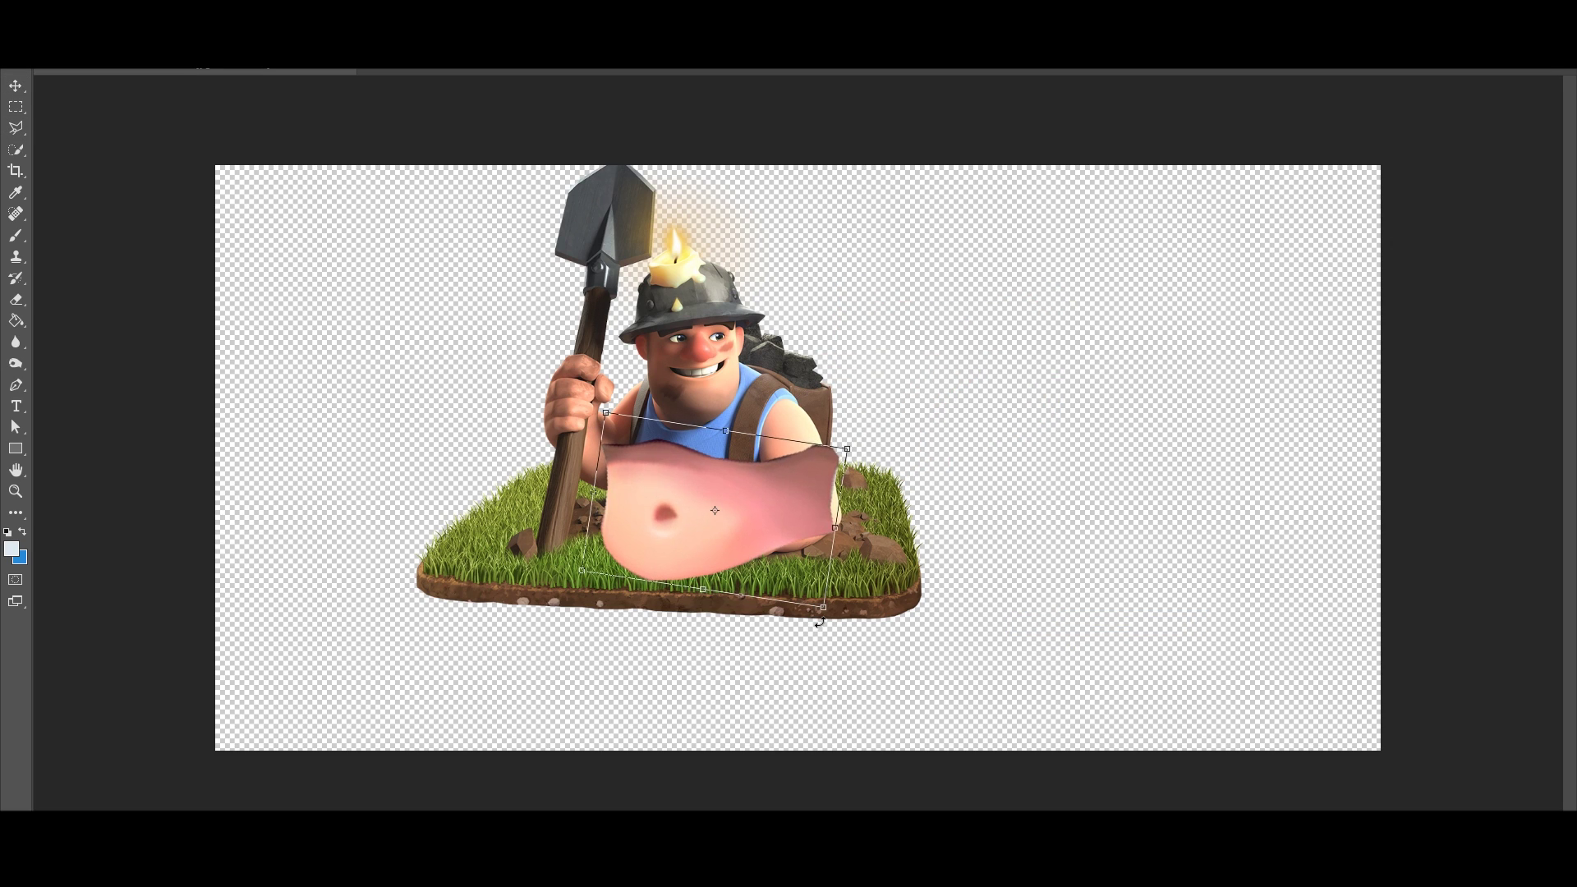
pyautogui.moveTo(825, 595); pyautogui.dragTo(753, 537)
pyautogui.moveTo(606, 412); pyautogui.dragTo(624, 432)
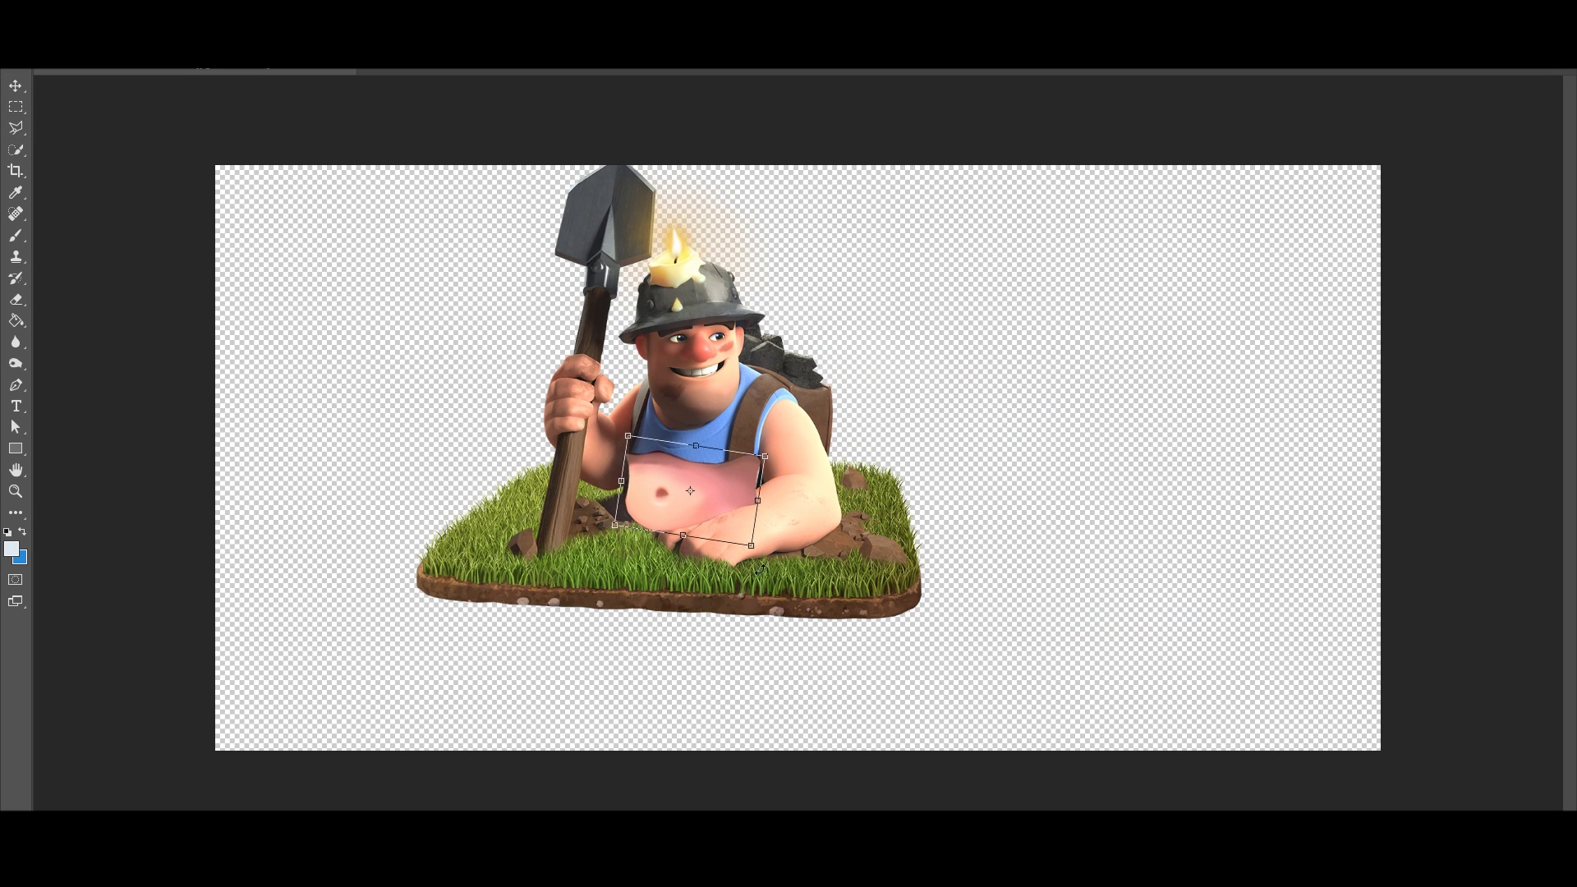
pyautogui.moveTo(726, 527)
pyautogui.mouseDown()
pyautogui.moveTo(772, 483)
pyautogui.moveTo(730, 521)
pyautogui.mouseUp()
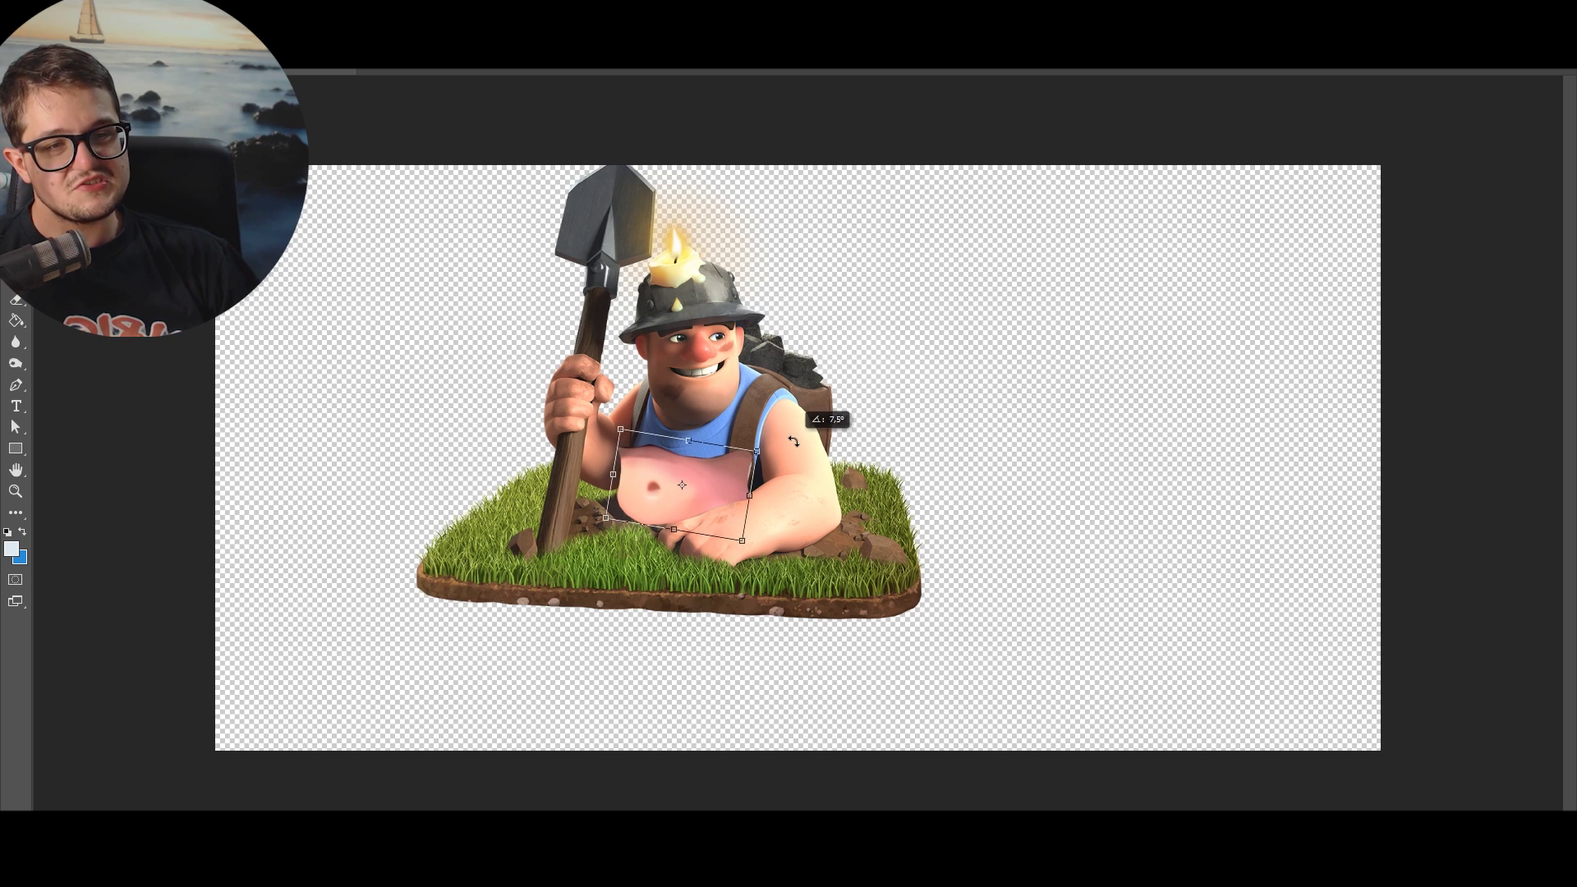
pyautogui.moveTo(795, 433); pyautogui.dragTo(790, 439)
pyautogui.moveTo(703, 513); pyautogui.dragTo(704, 517)
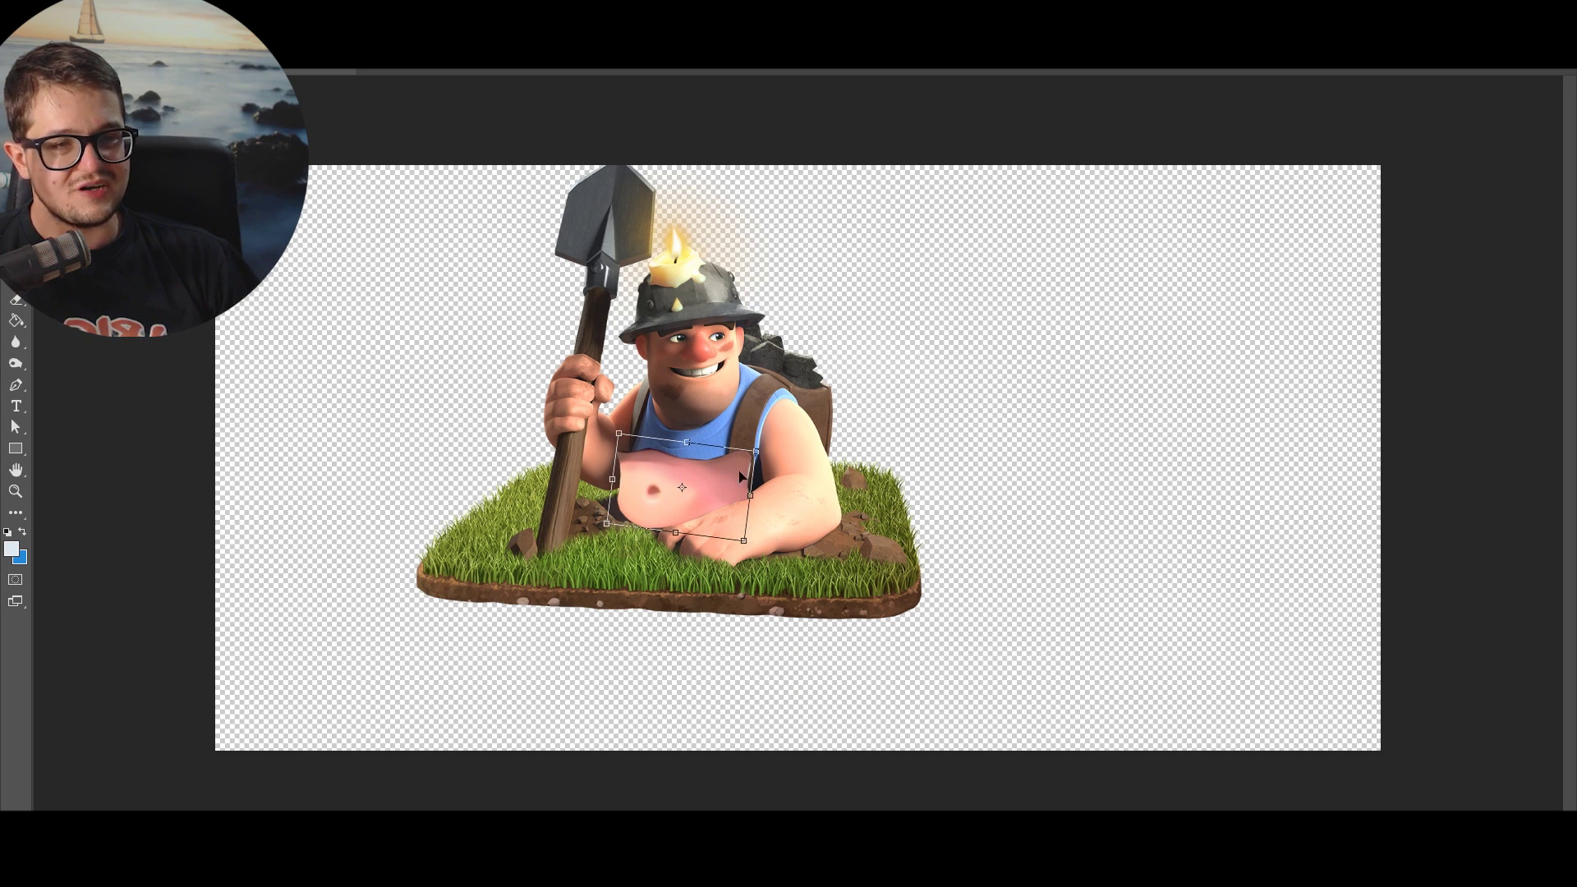
pyautogui.press('Return')
pyautogui.scroll(5, 681, 488)
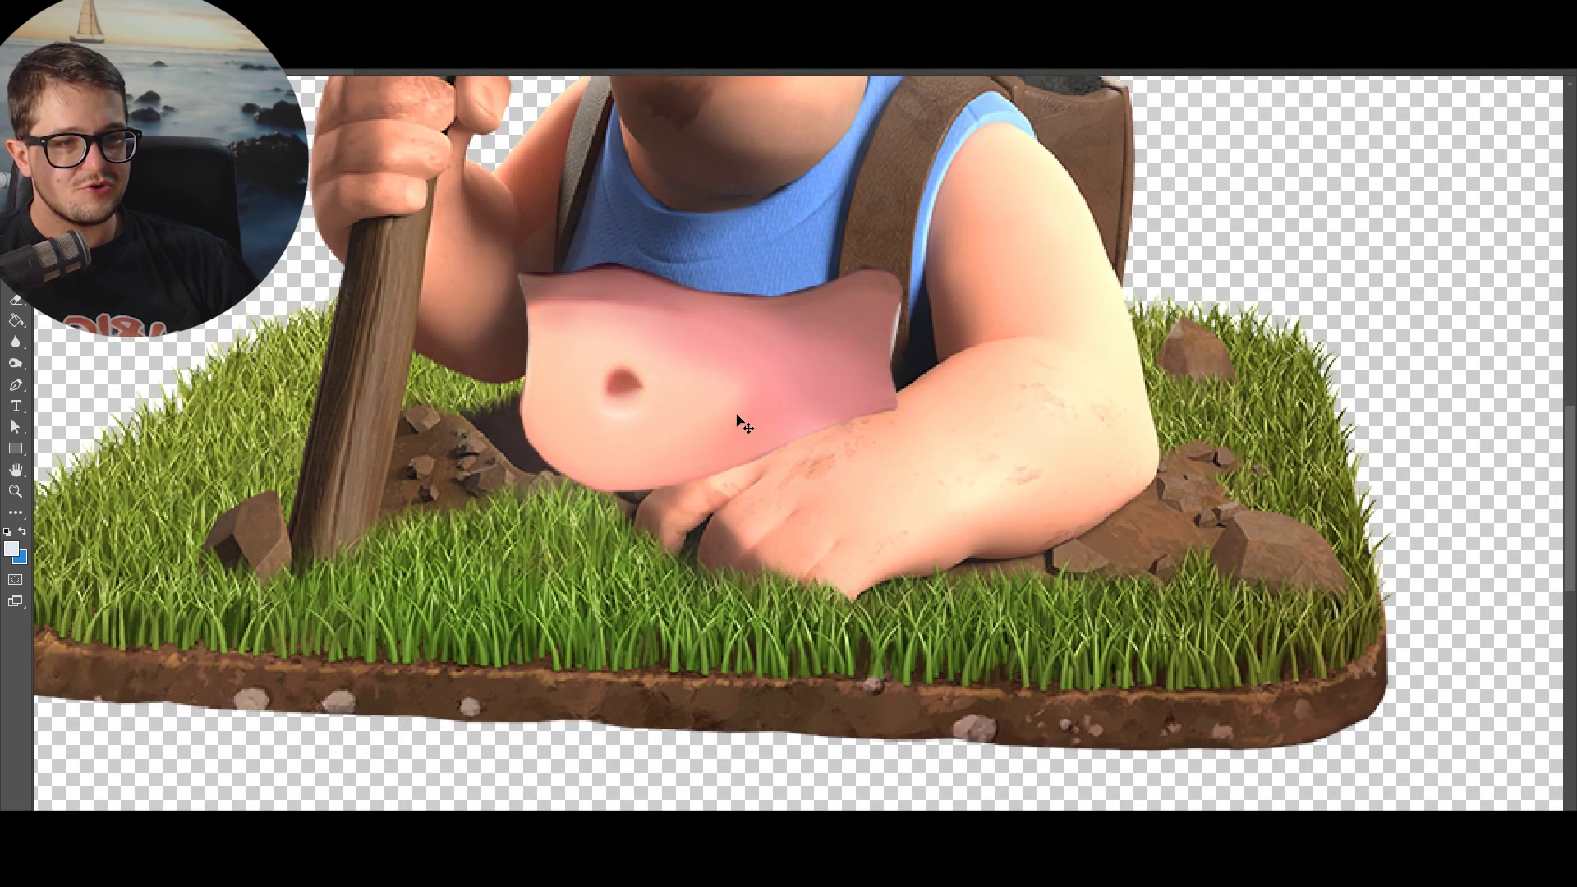
pyautogui.moveTo(804, 397)
pyautogui.mouseDown()
pyautogui.moveTo(747, 419)
pyautogui.moveTo(751, 451)
pyautogui.mouseUp()
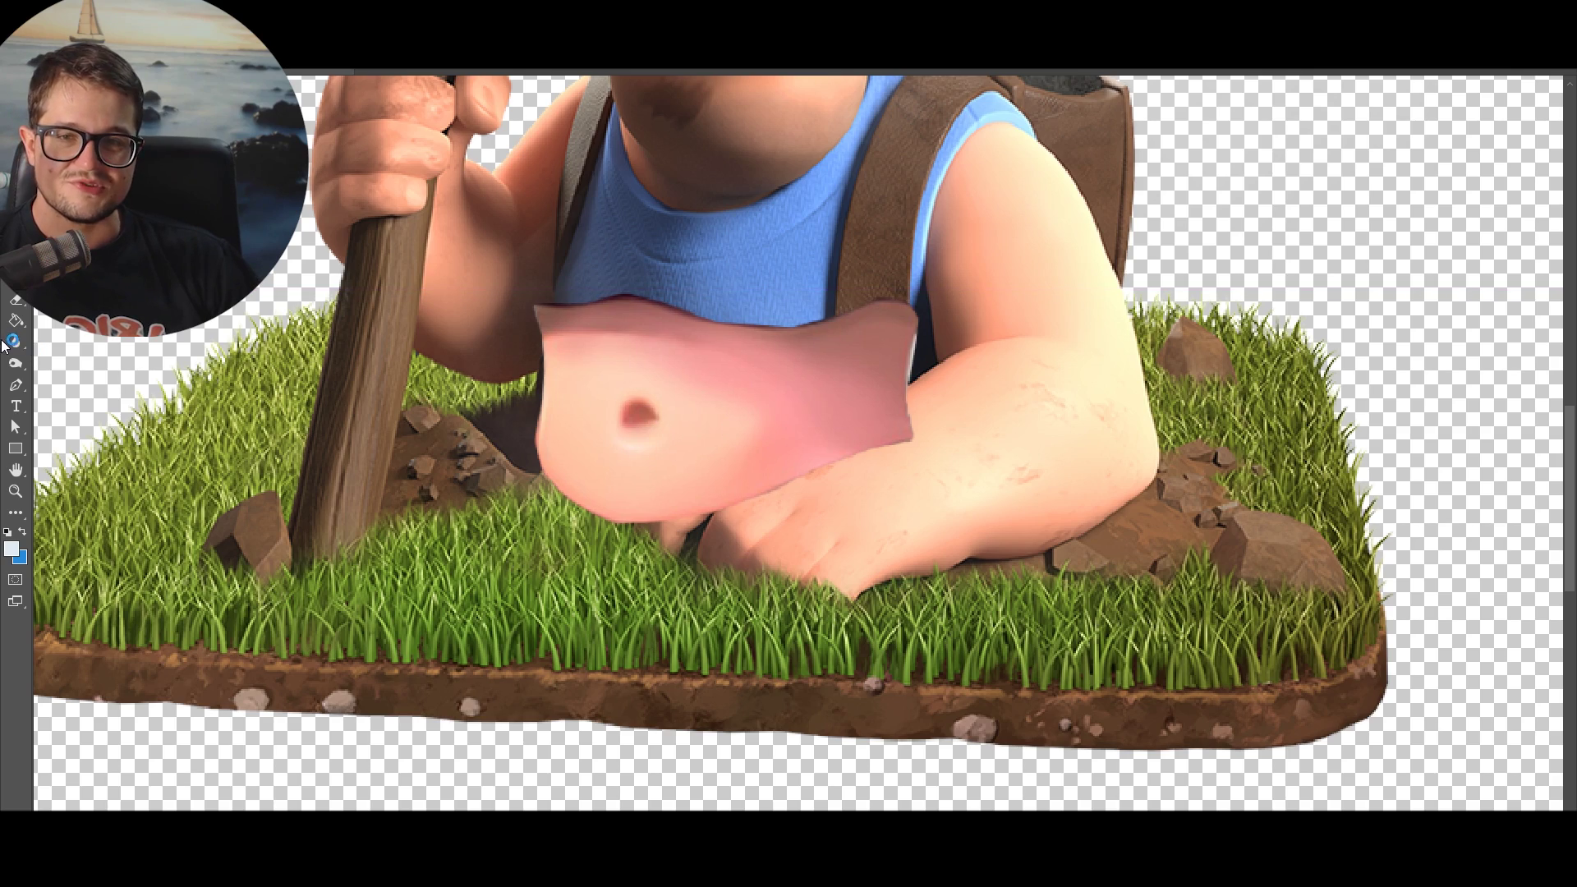
# Erase the belly patch around the Miner's hand so it sits beneath his bib.
pyautogui.click(14, 300)
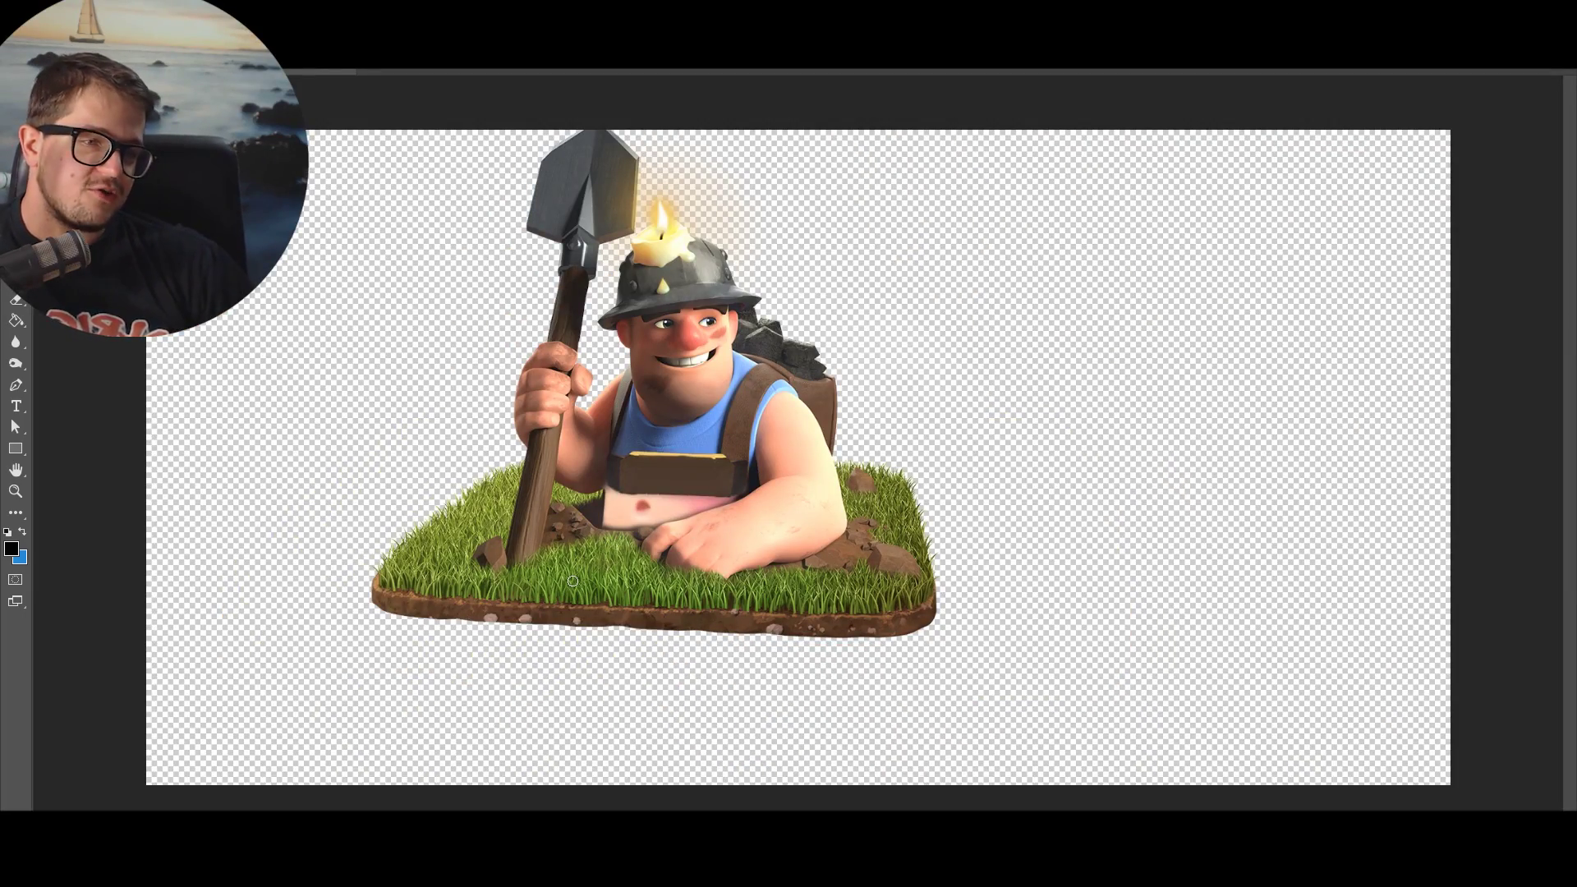
pyautogui.scroll(2, 581, 630)
pyautogui.scroll(2, 567, 629)
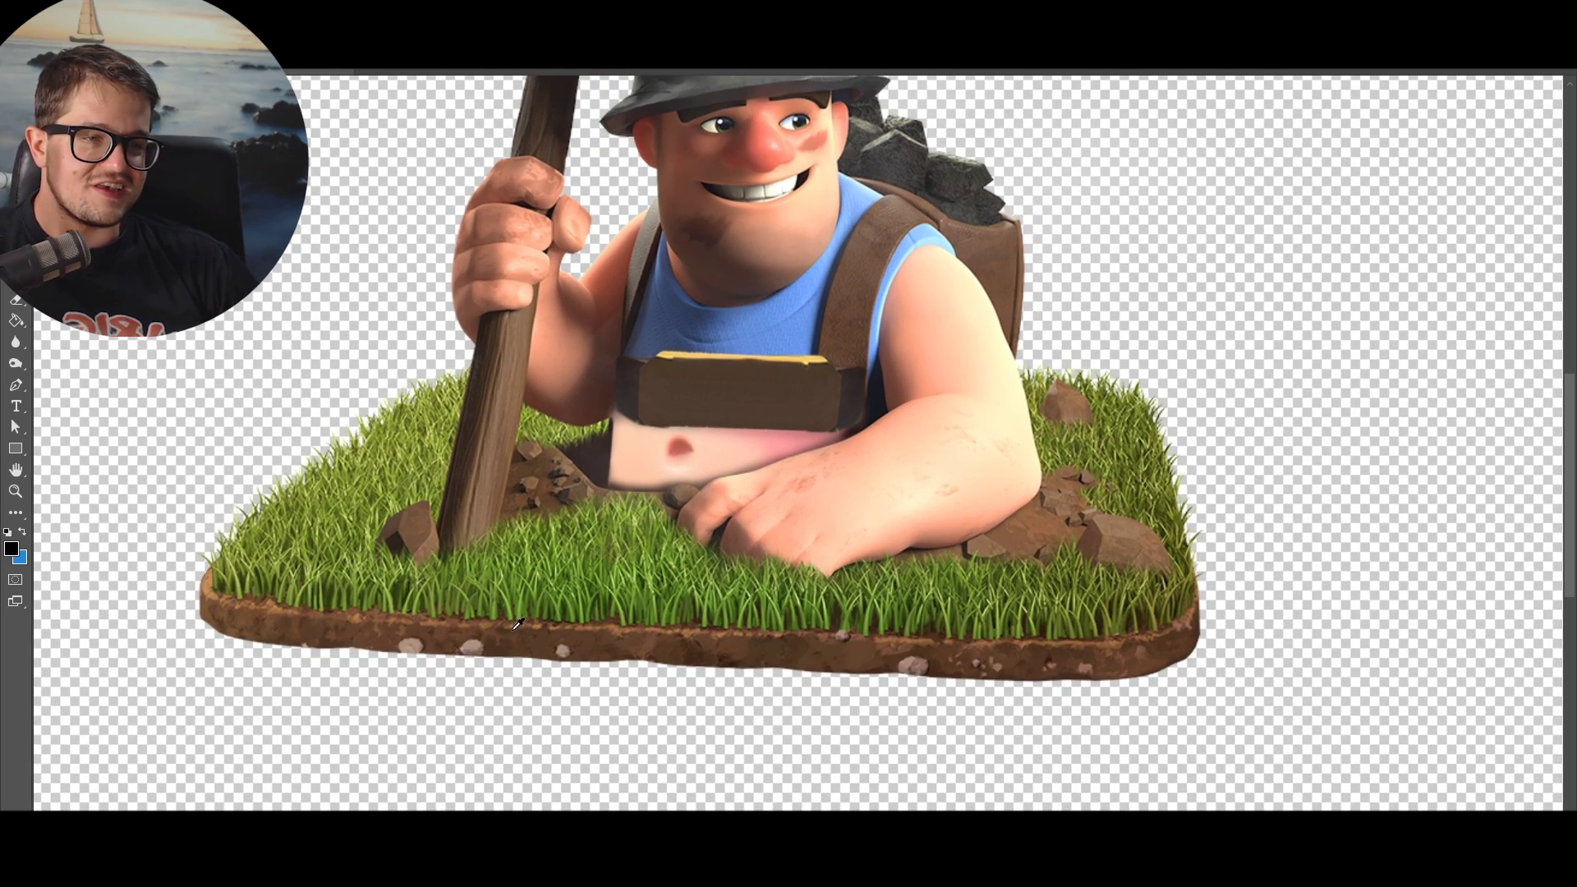
pyautogui.scroll(-2, 519, 627)
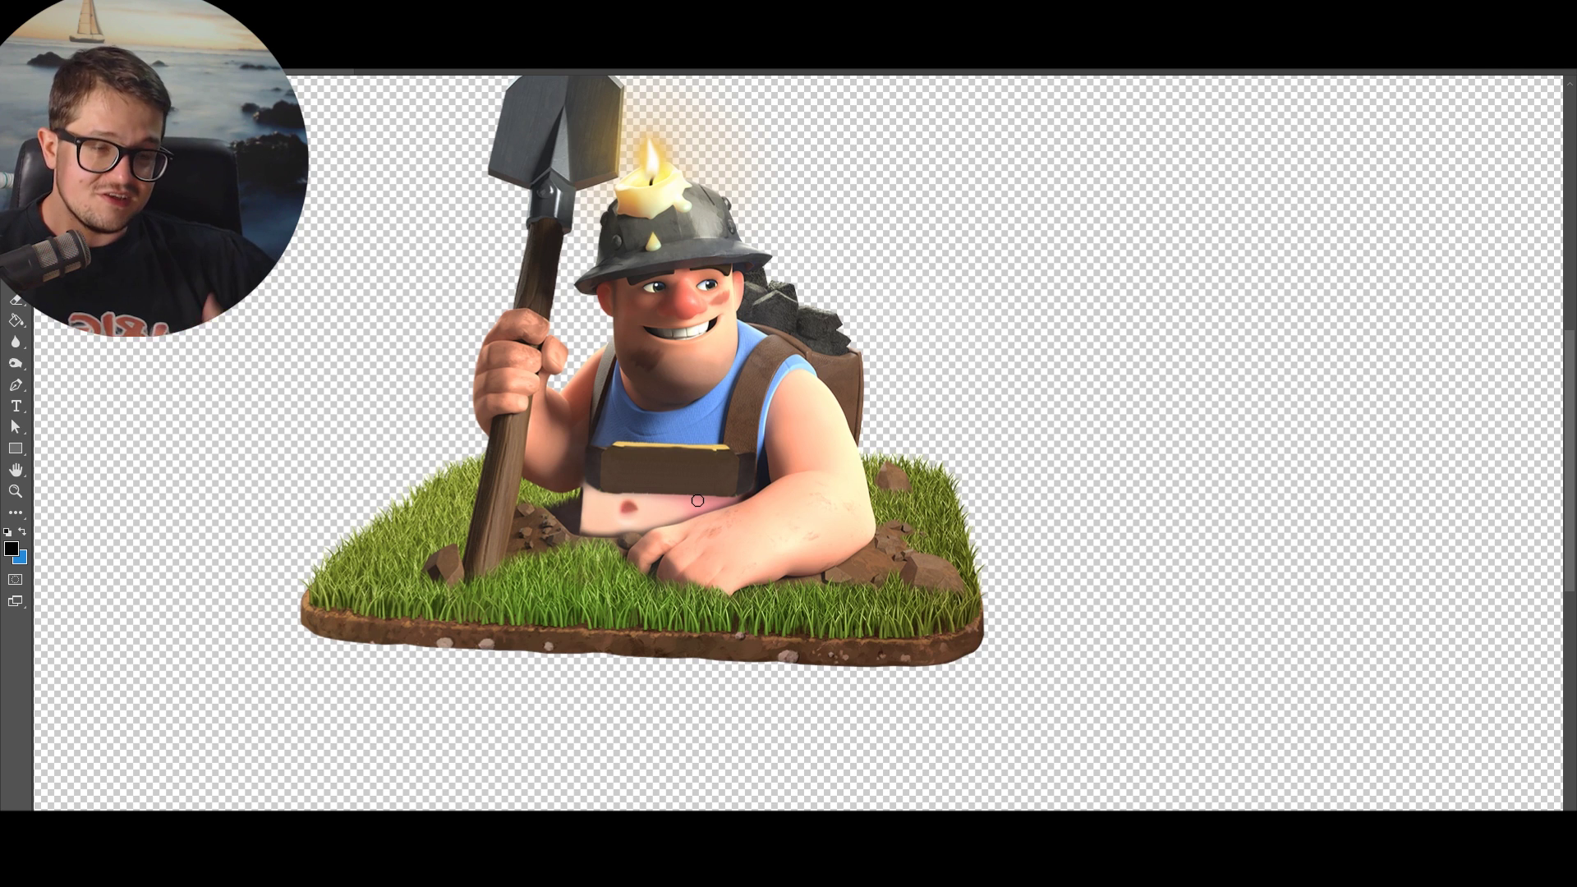
# Zoom in and out around the Miner's feet to inspect the erased grass tile.
pyautogui.scroll(-1, 697, 500)
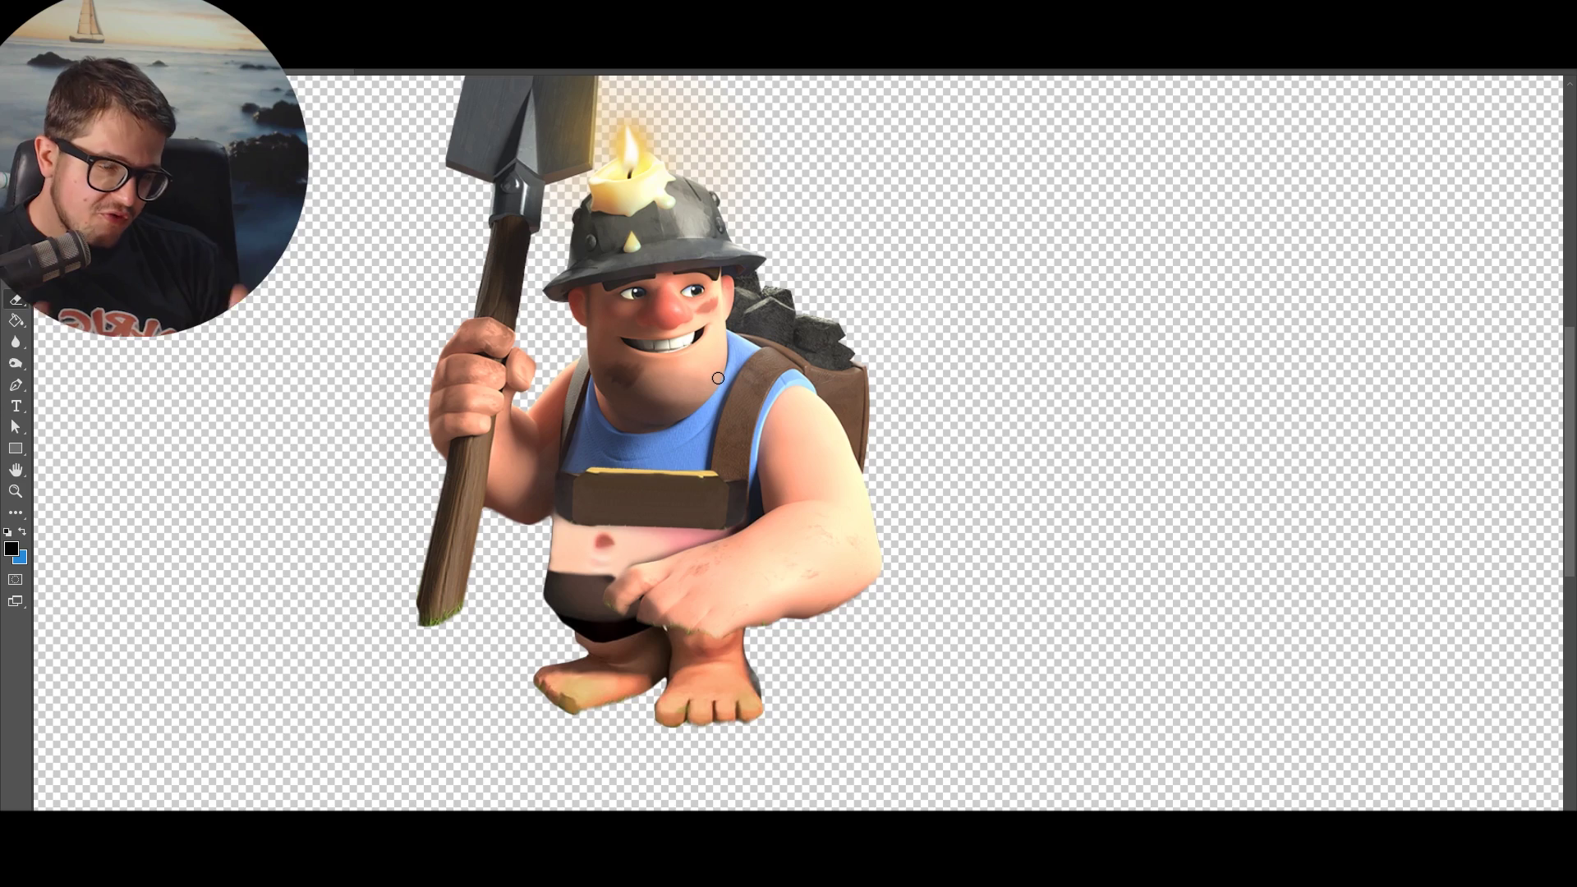
pyautogui.scroll(-1, 718, 378)
pyautogui.scroll(-1, 706, 403)
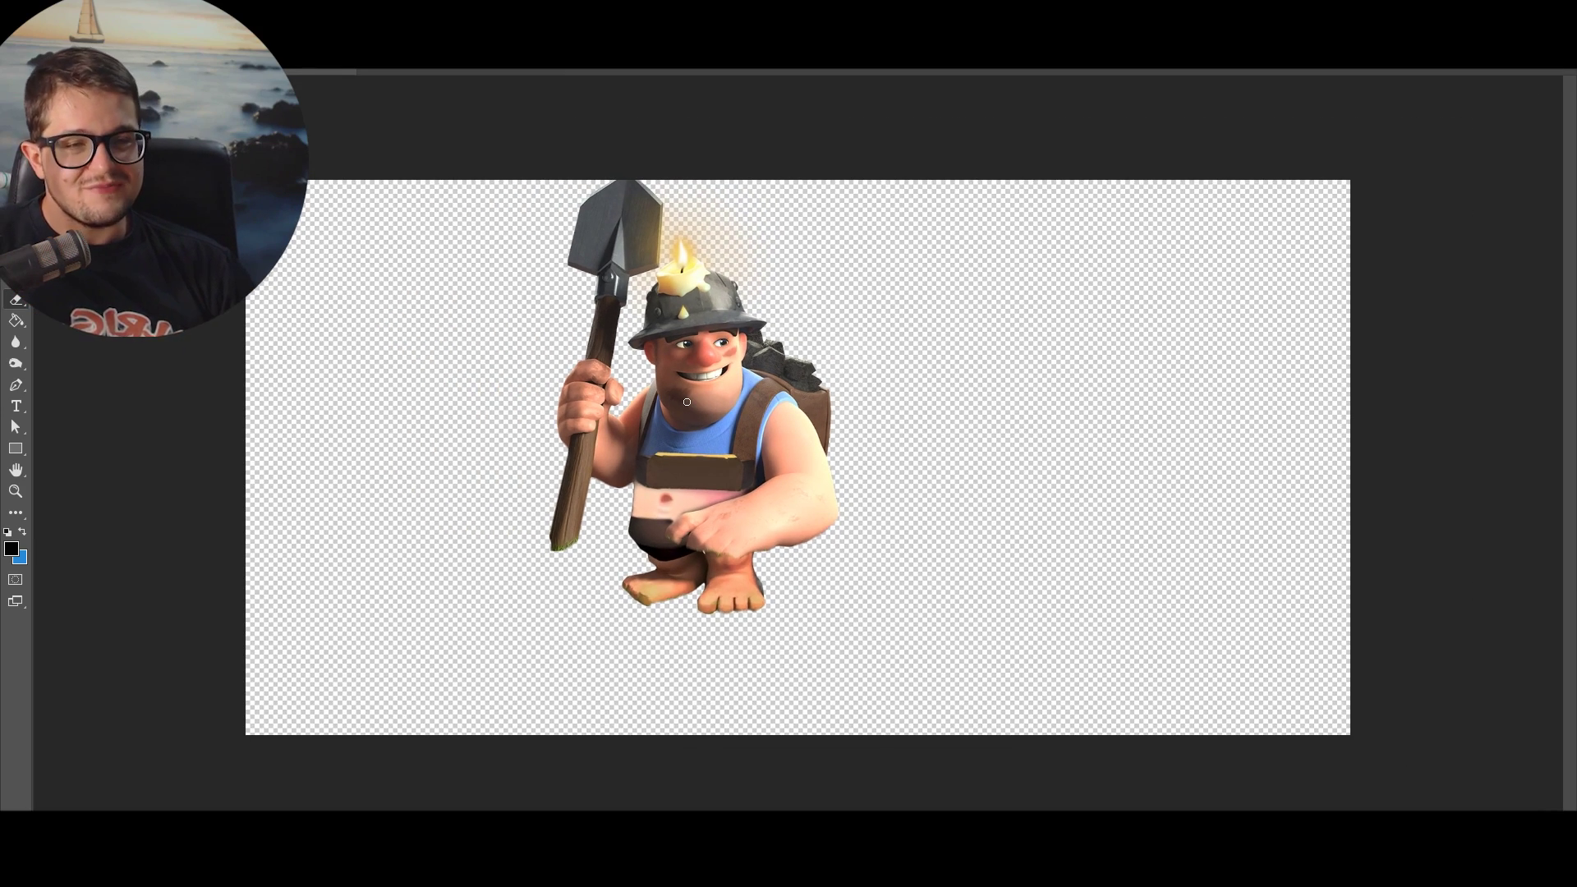
pyautogui.scroll(1, 695, 436)
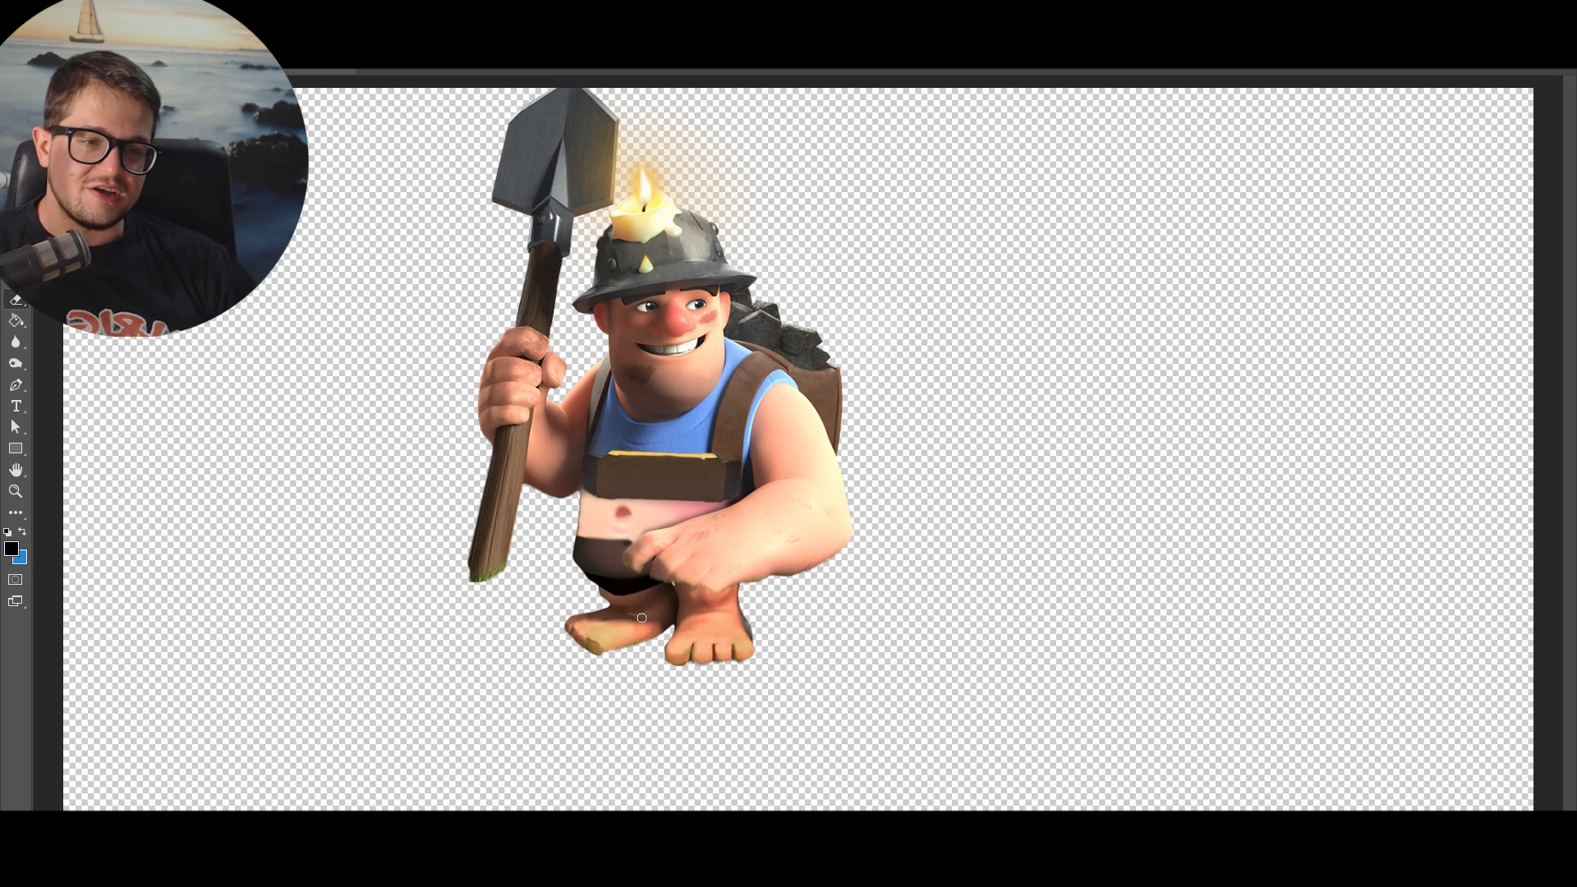
pyautogui.scroll(-1, 682, 640)
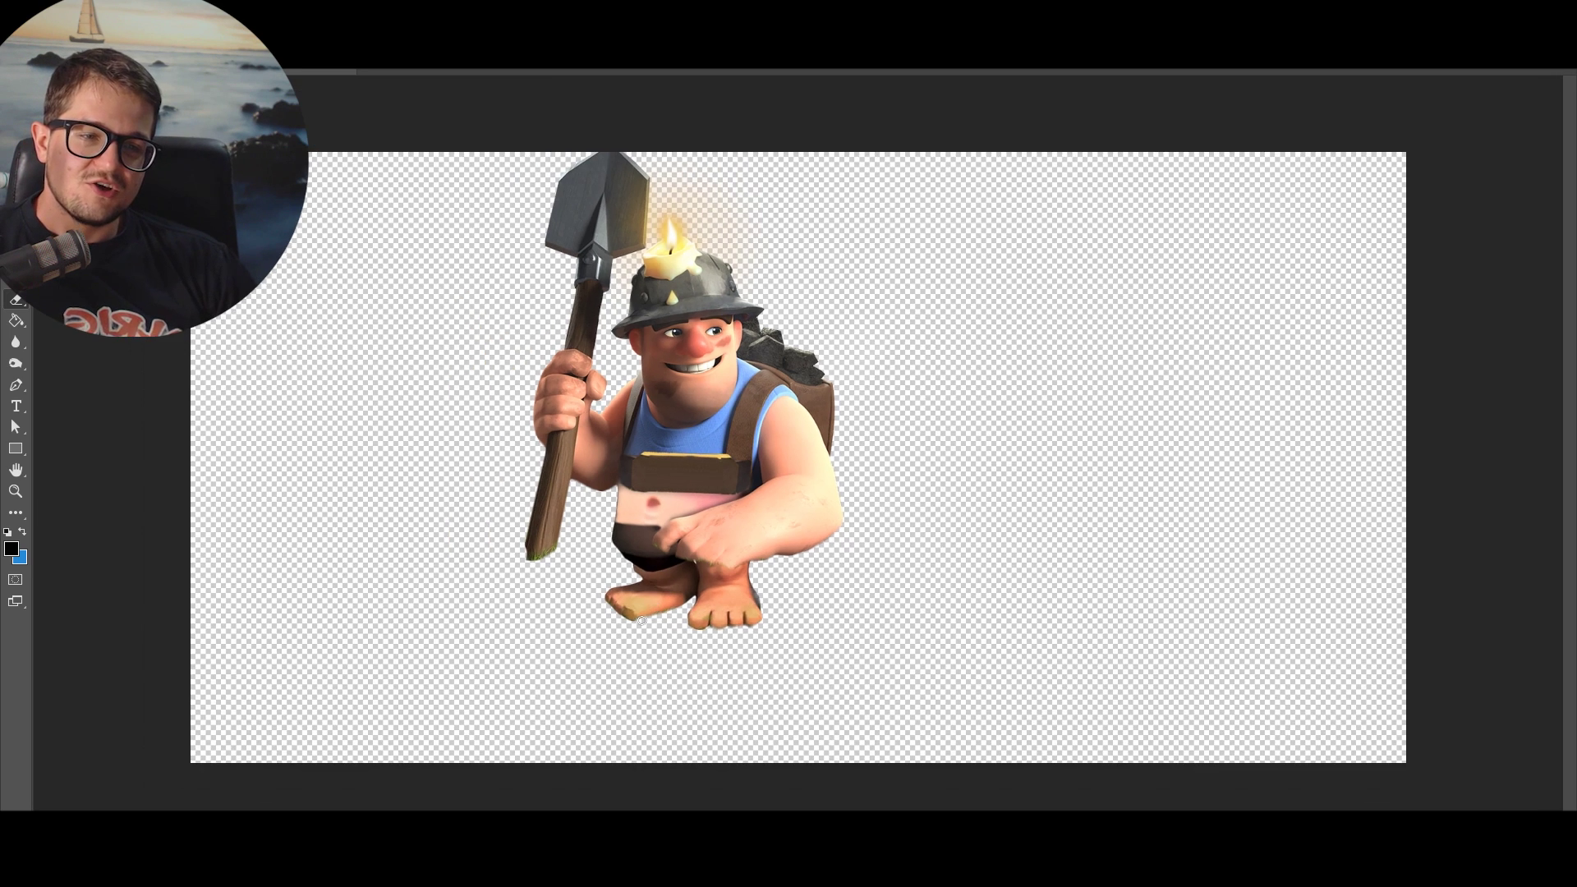
pyautogui.scroll(1, 643, 621)
pyautogui.scroll(1, 623, 624)
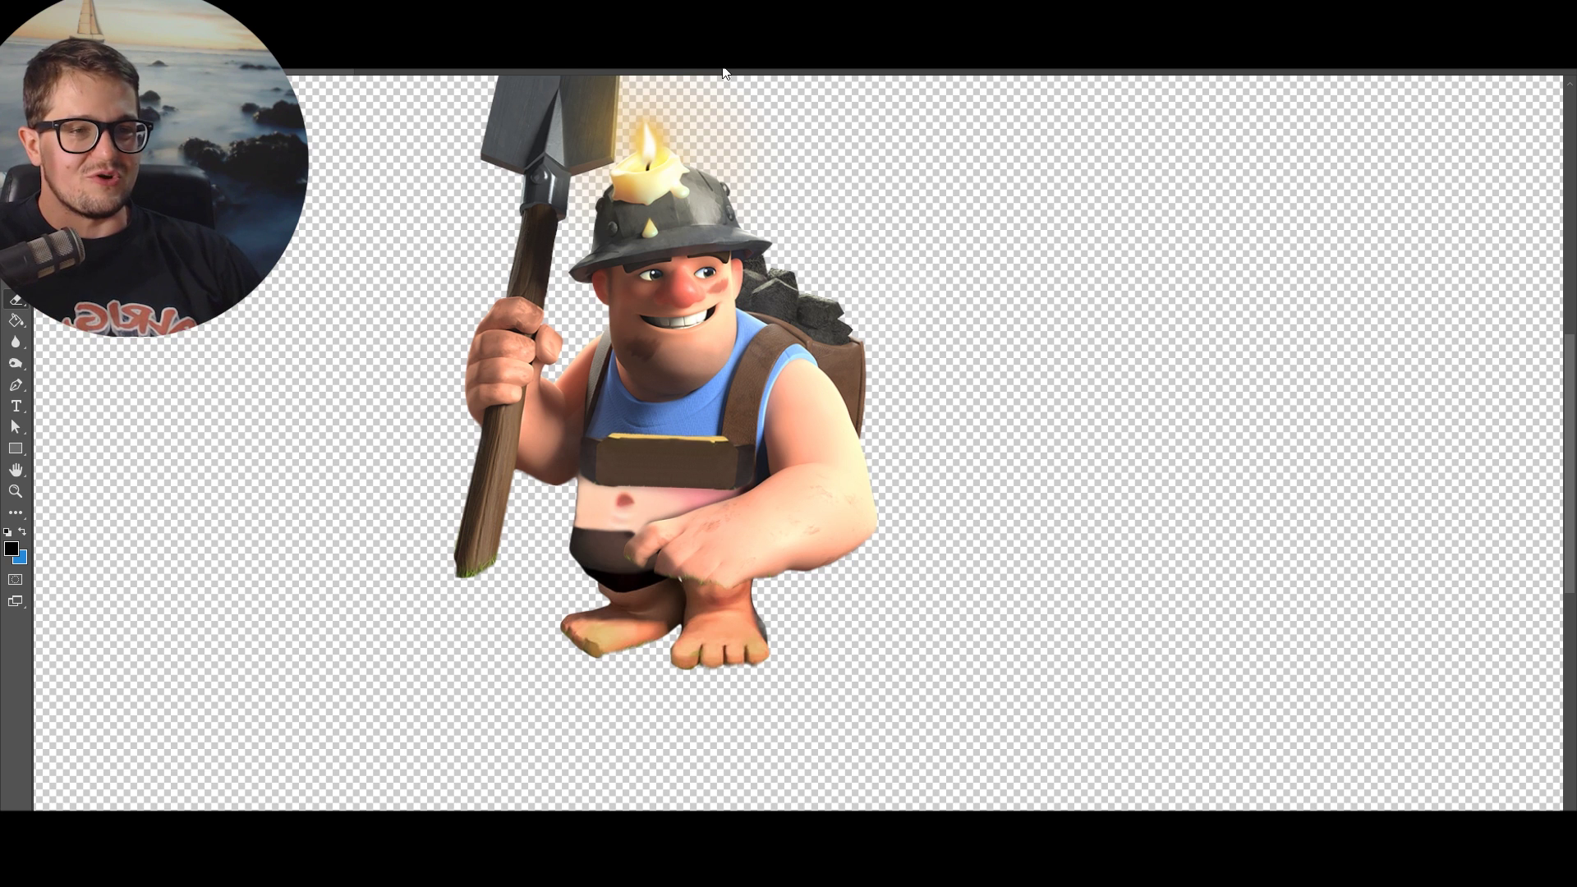
# Zoom out, remove the Miner, and paste then delete the trial cannon render.
pyautogui.hotkey('ctrl', '-')
pyautogui.moveTo(662, 472); pyautogui.dragTo(736, 510)
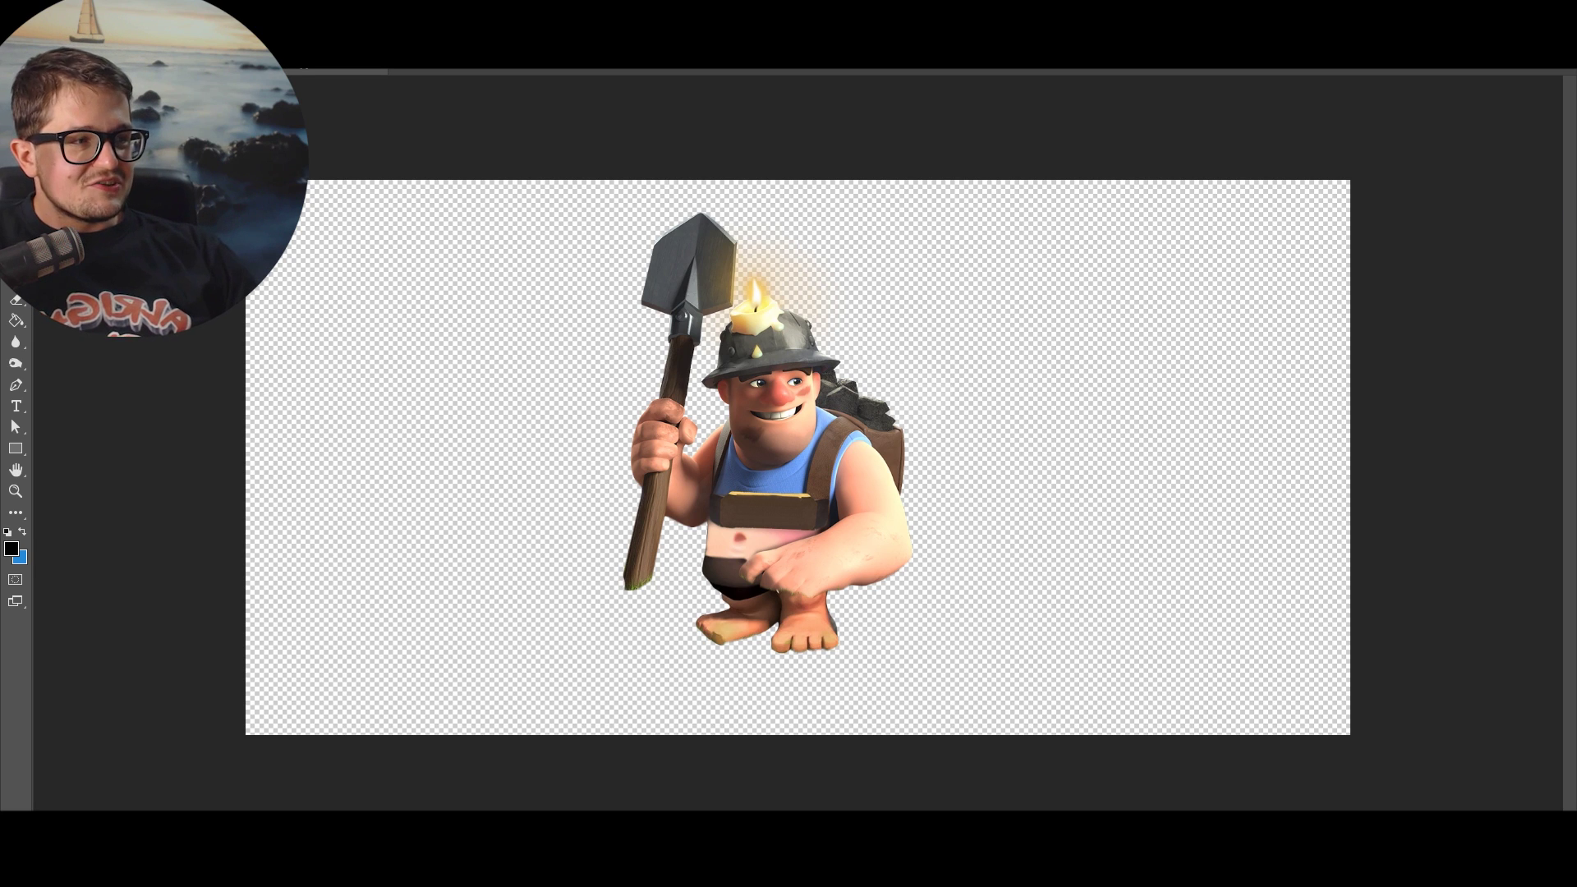
pyautogui.press('Delete')
pyautogui.hotkey('ctrl', 'v')
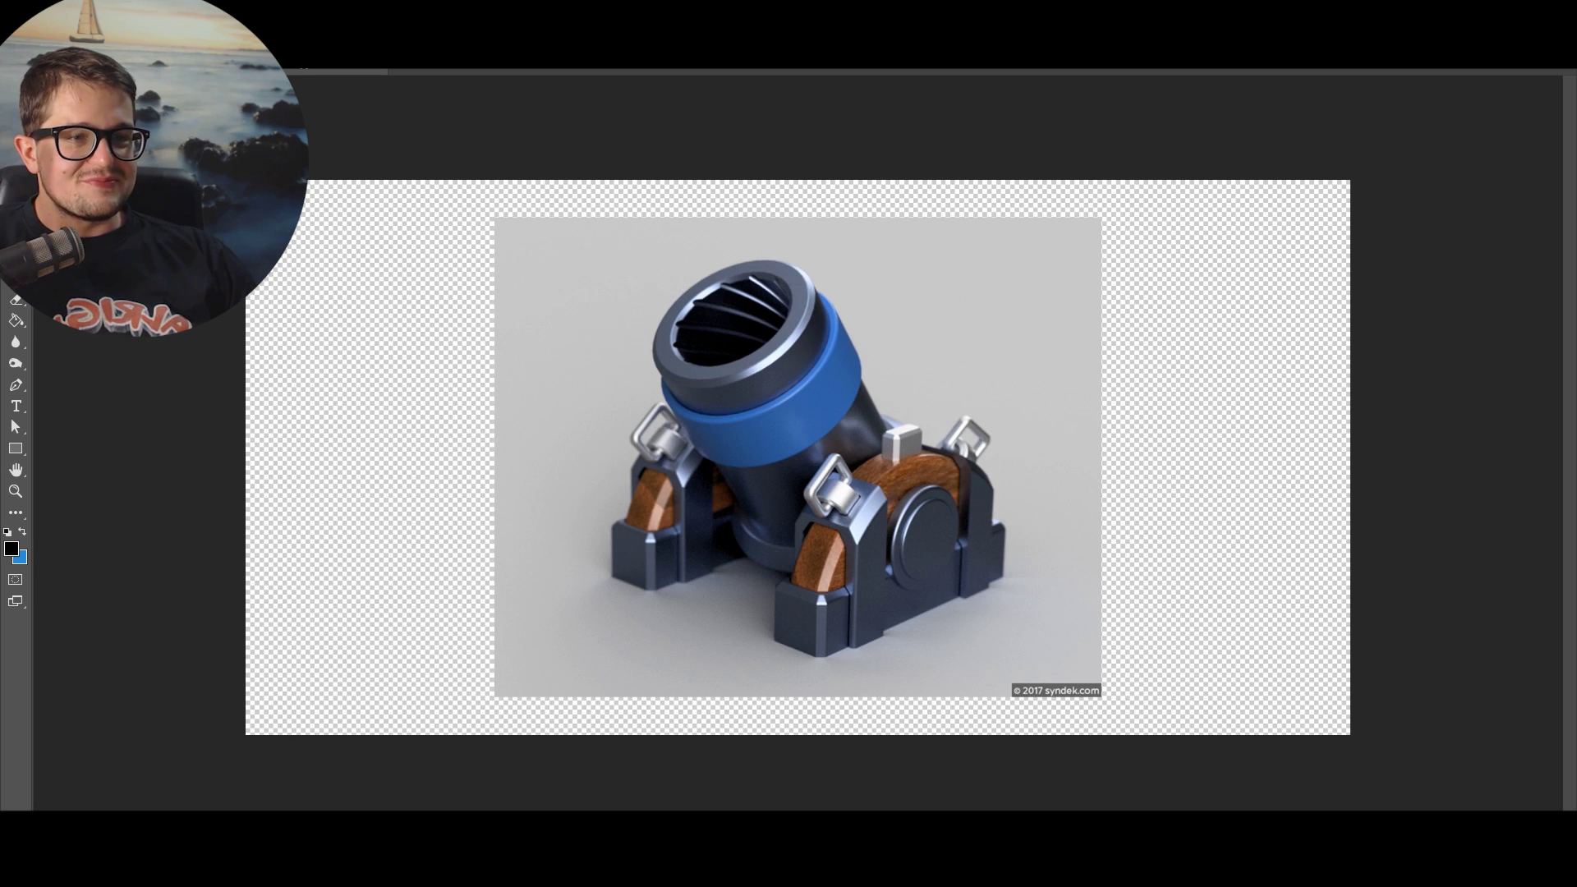
pyautogui.press('Delete')
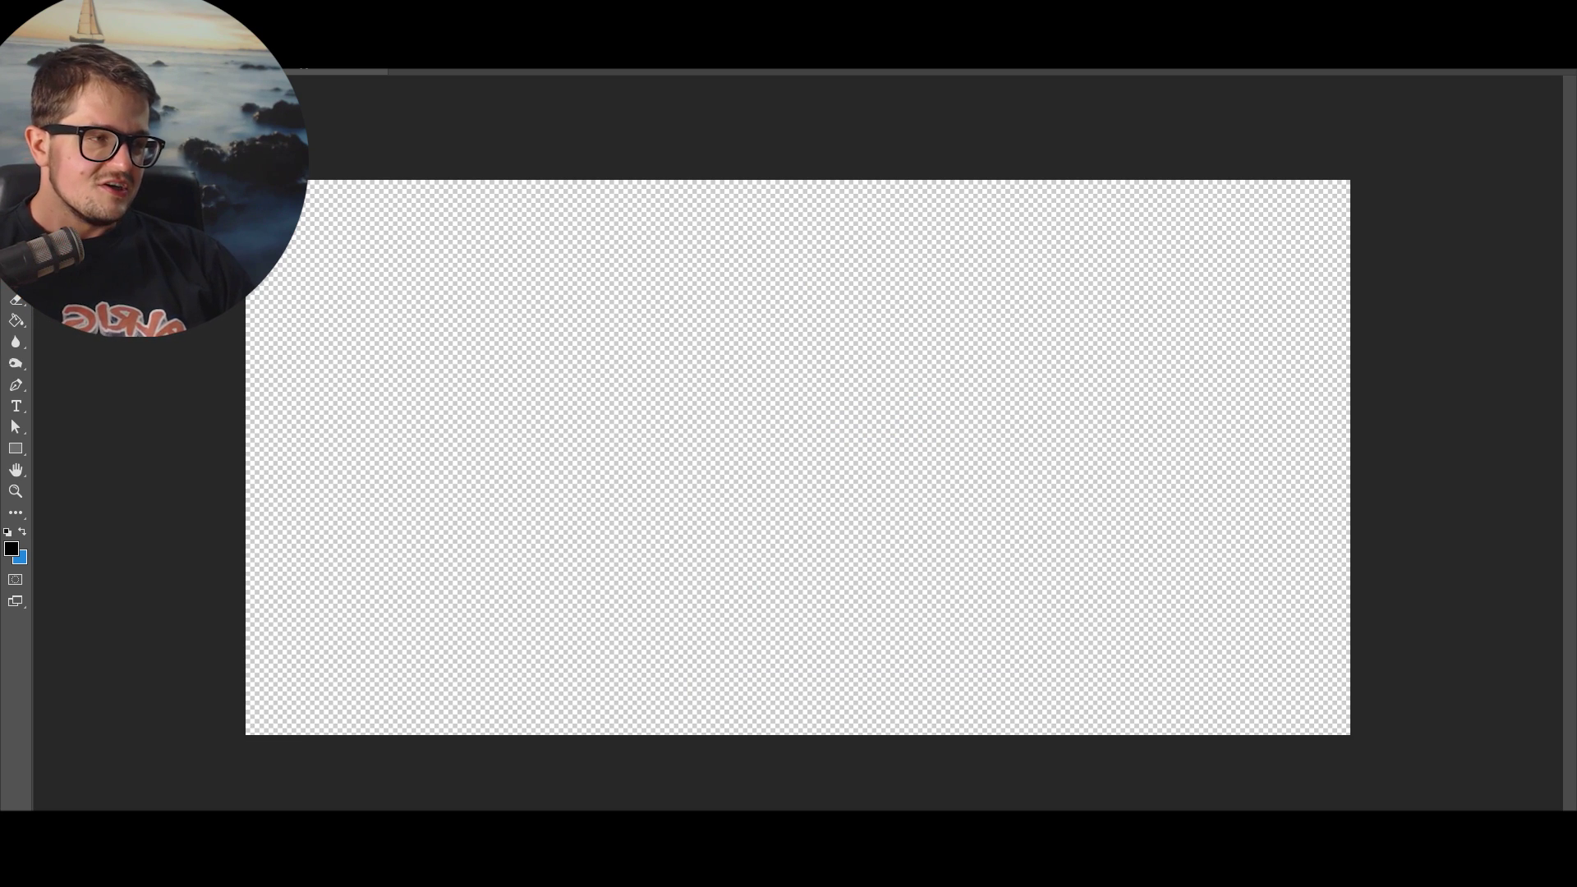
# Paste the garbage-truck photo and position it toward the canvas's top-left.
pyautogui.hotkey('ctrl', 'v')
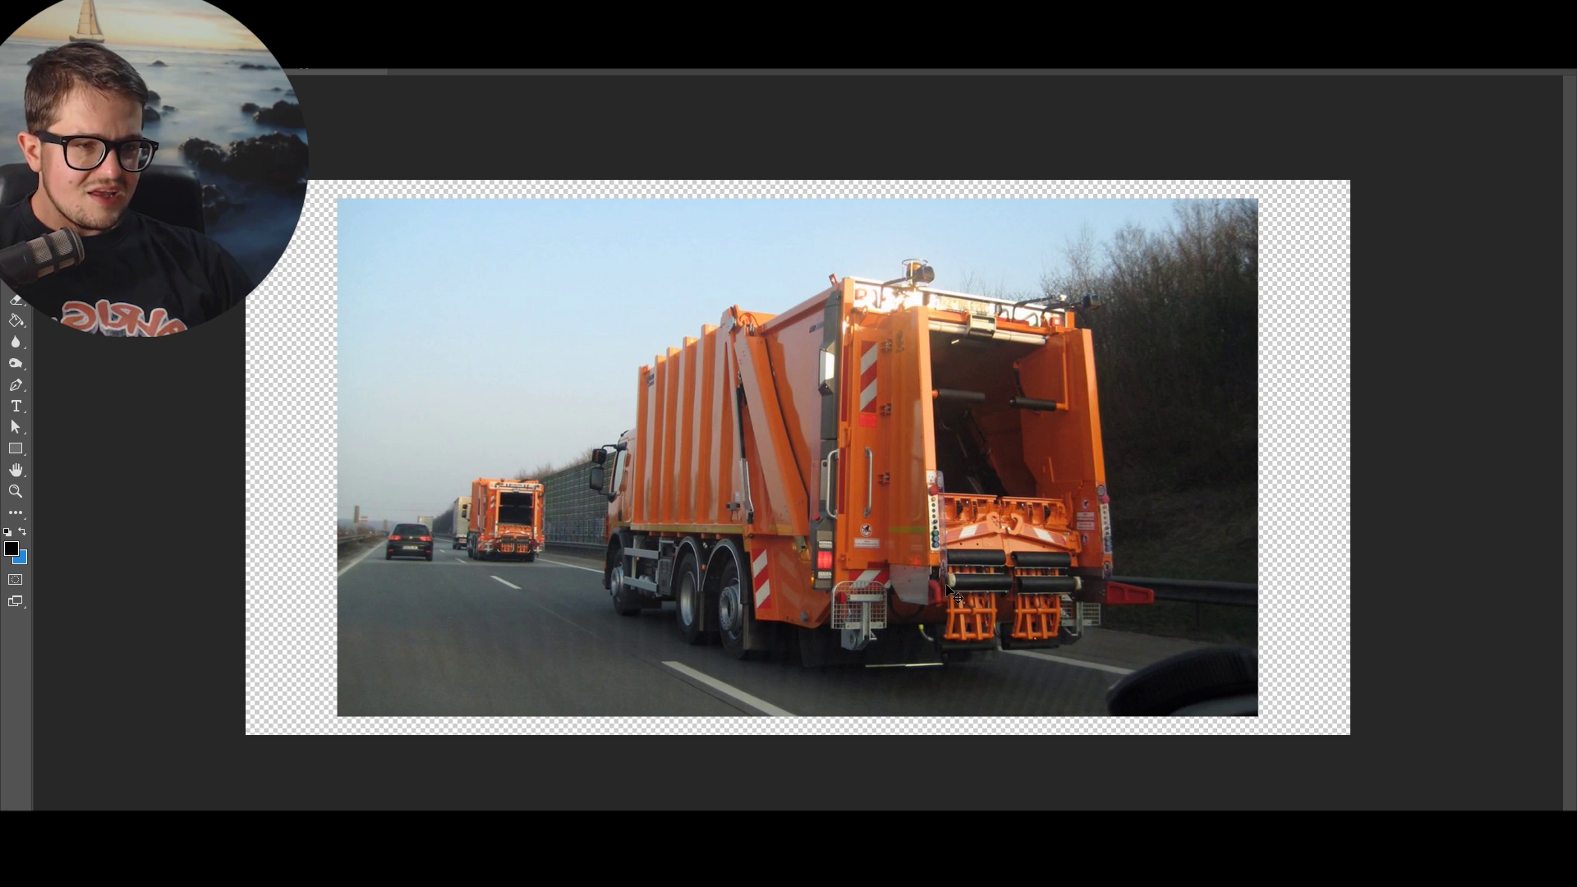
pyautogui.moveTo(973, 576); pyautogui.dragTo(880, 558)
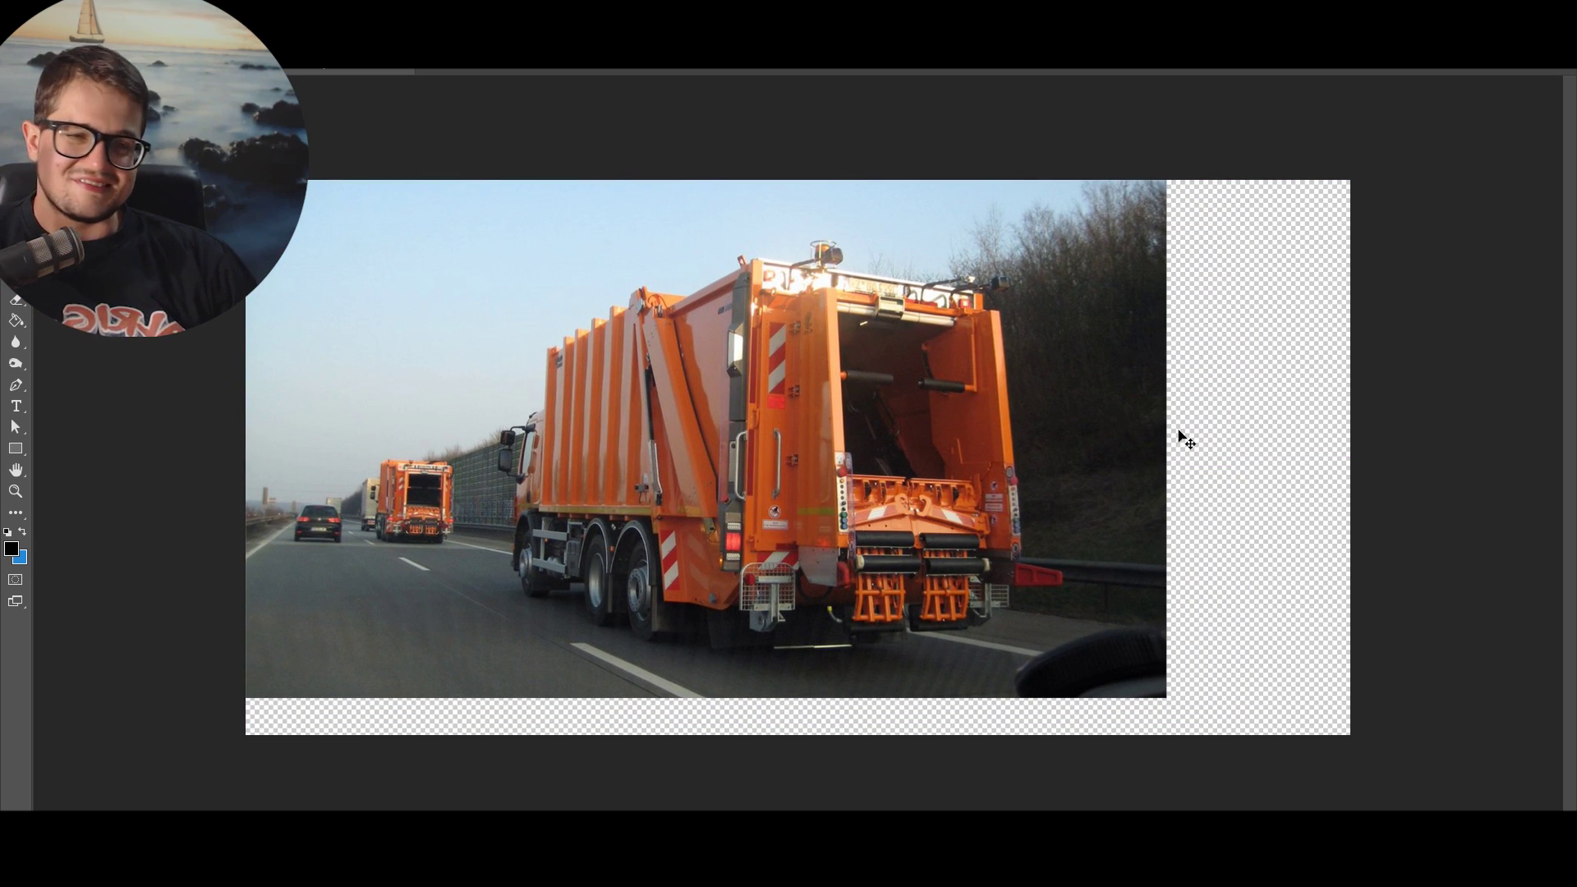
pyautogui.moveTo(978, 442); pyautogui.dragTo(987, 490)
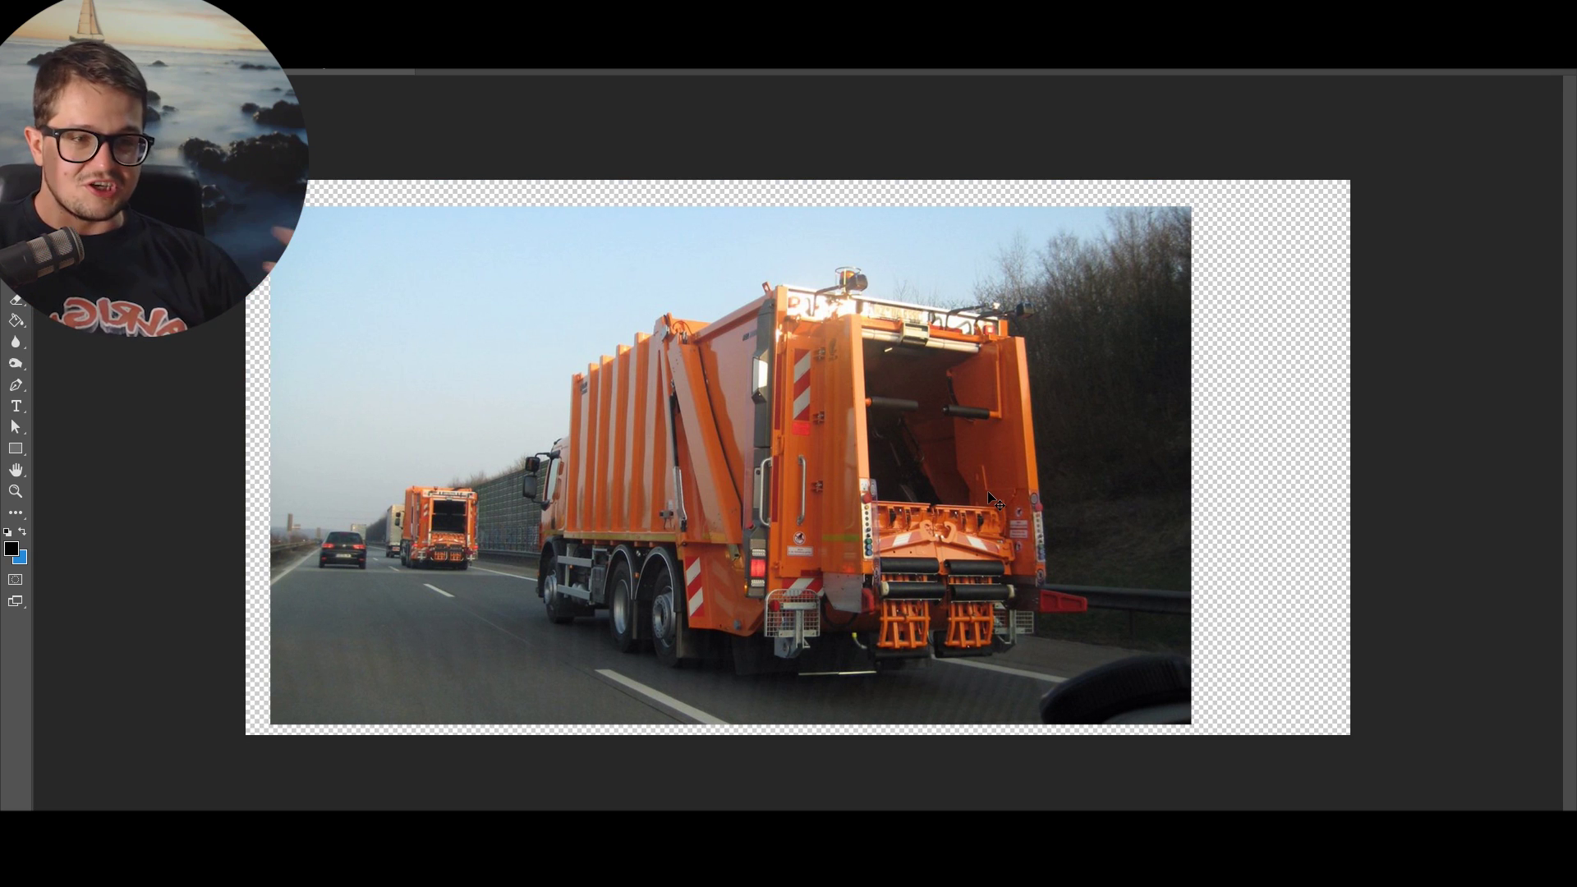
pyautogui.moveTo(987, 491); pyautogui.dragTo(879, 542)
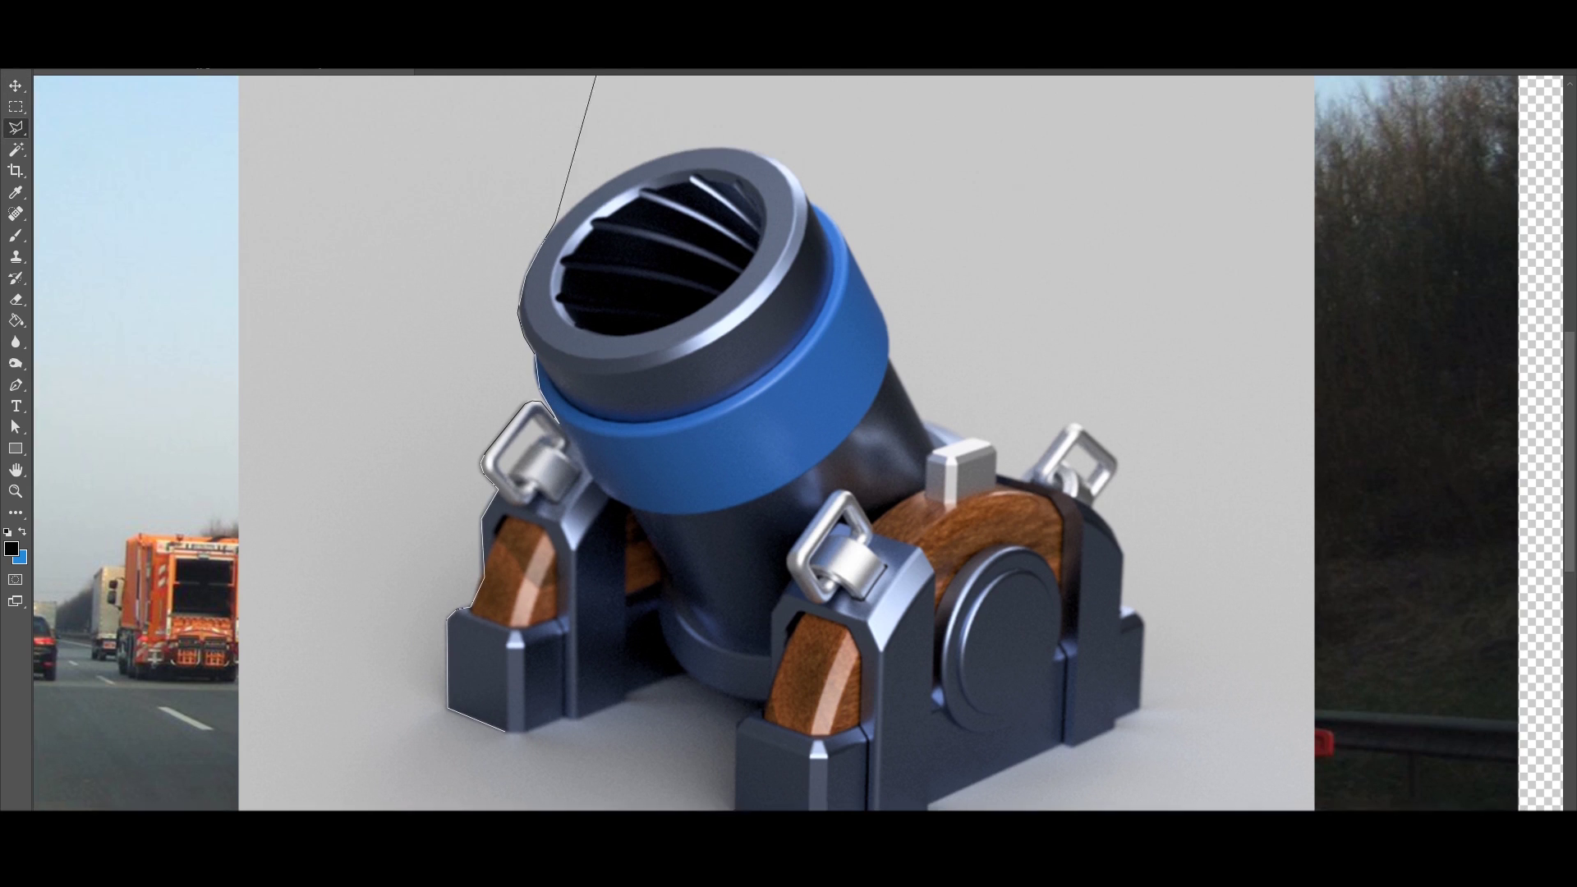
# Trace polygonal selection points along both sides of the cannon barrel.
pyautogui.click(520, 353)
pyautogui.click(682, 193)
pyautogui.click(792, 215)
pyautogui.click(887, 378)
pyautogui.click(922, 464)
pyautogui.click(993, 491)
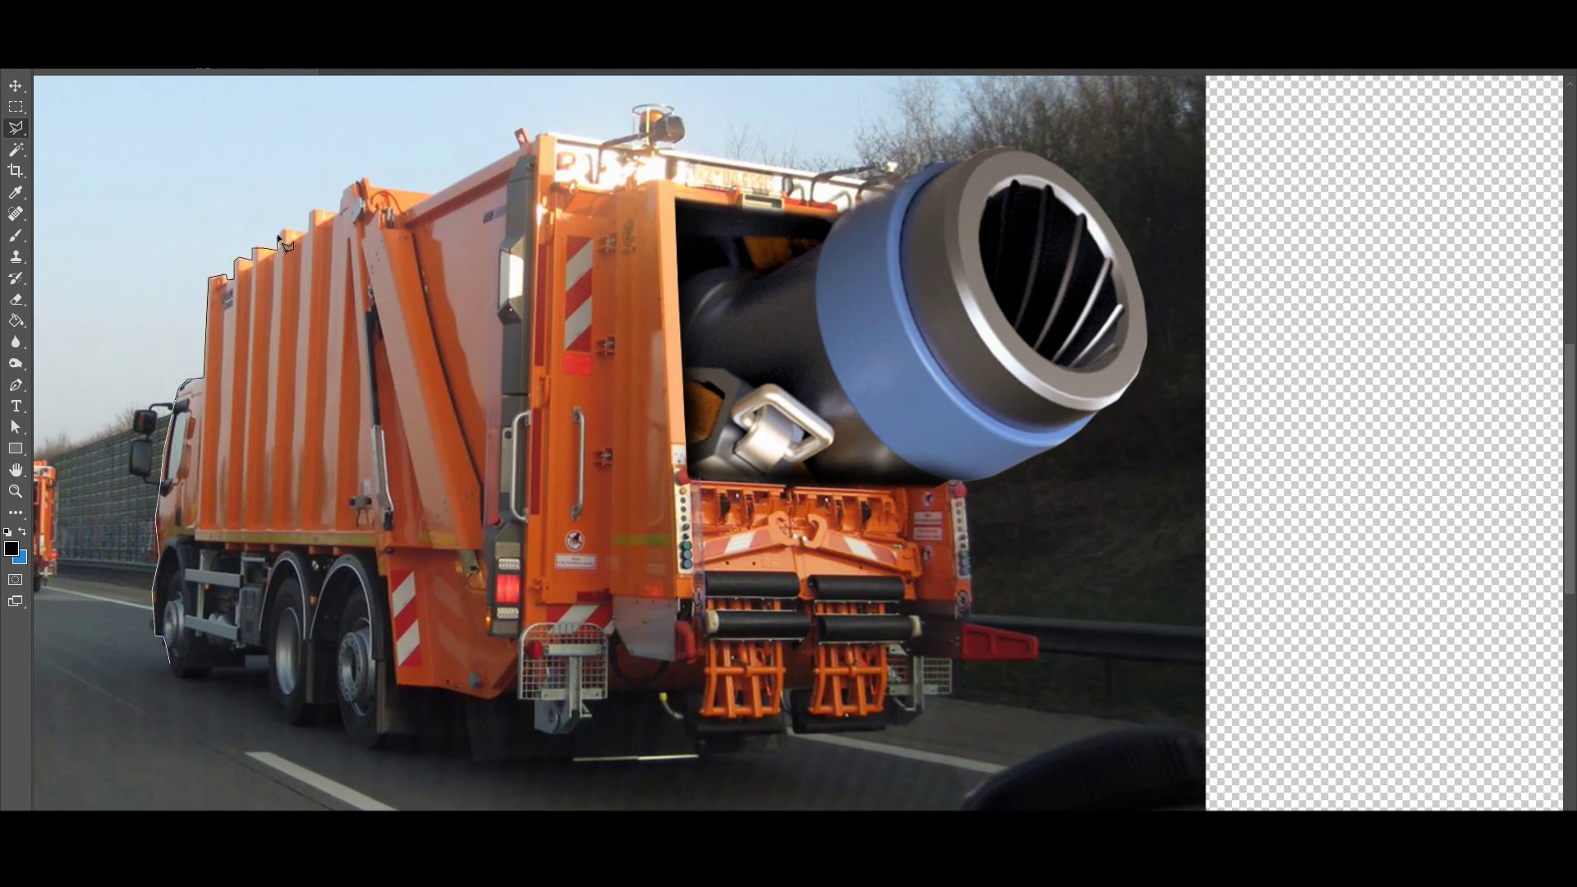
# Extend the selection outline over the truck's top, down its right side and across the bottom.
pyautogui.click(546, 133)
pyautogui.click(961, 188)
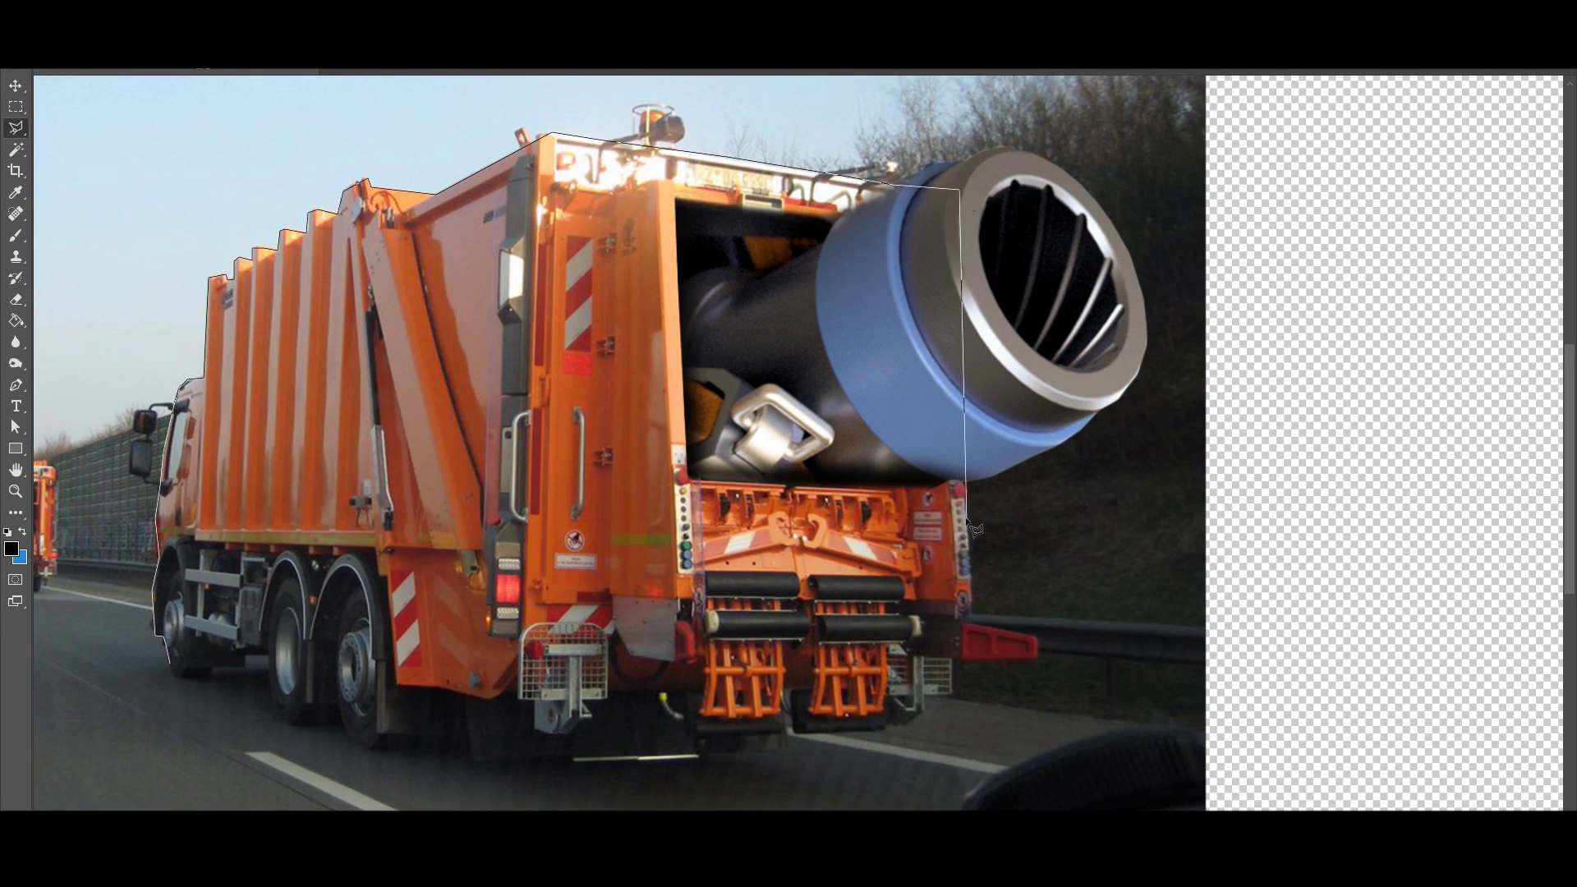
pyautogui.click(969, 608)
pyautogui.click(920, 723)
pyautogui.click(785, 731)
pyautogui.click(686, 733)
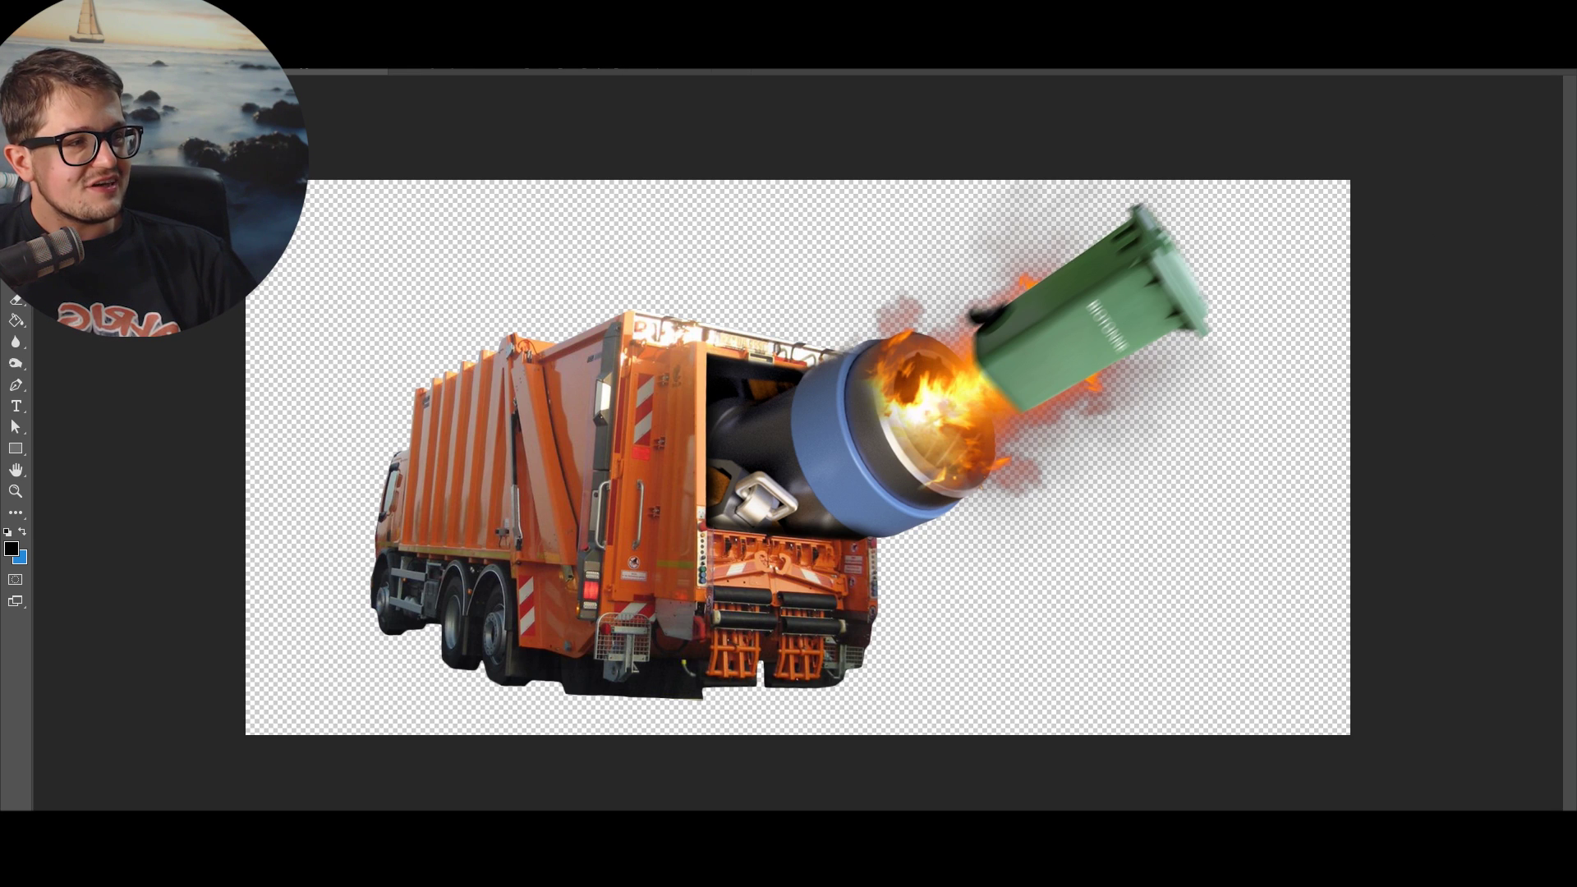
# Rotate the Miner over the flame and bring his layer above the fire.
pyautogui.hotkey('ctrl', 't')
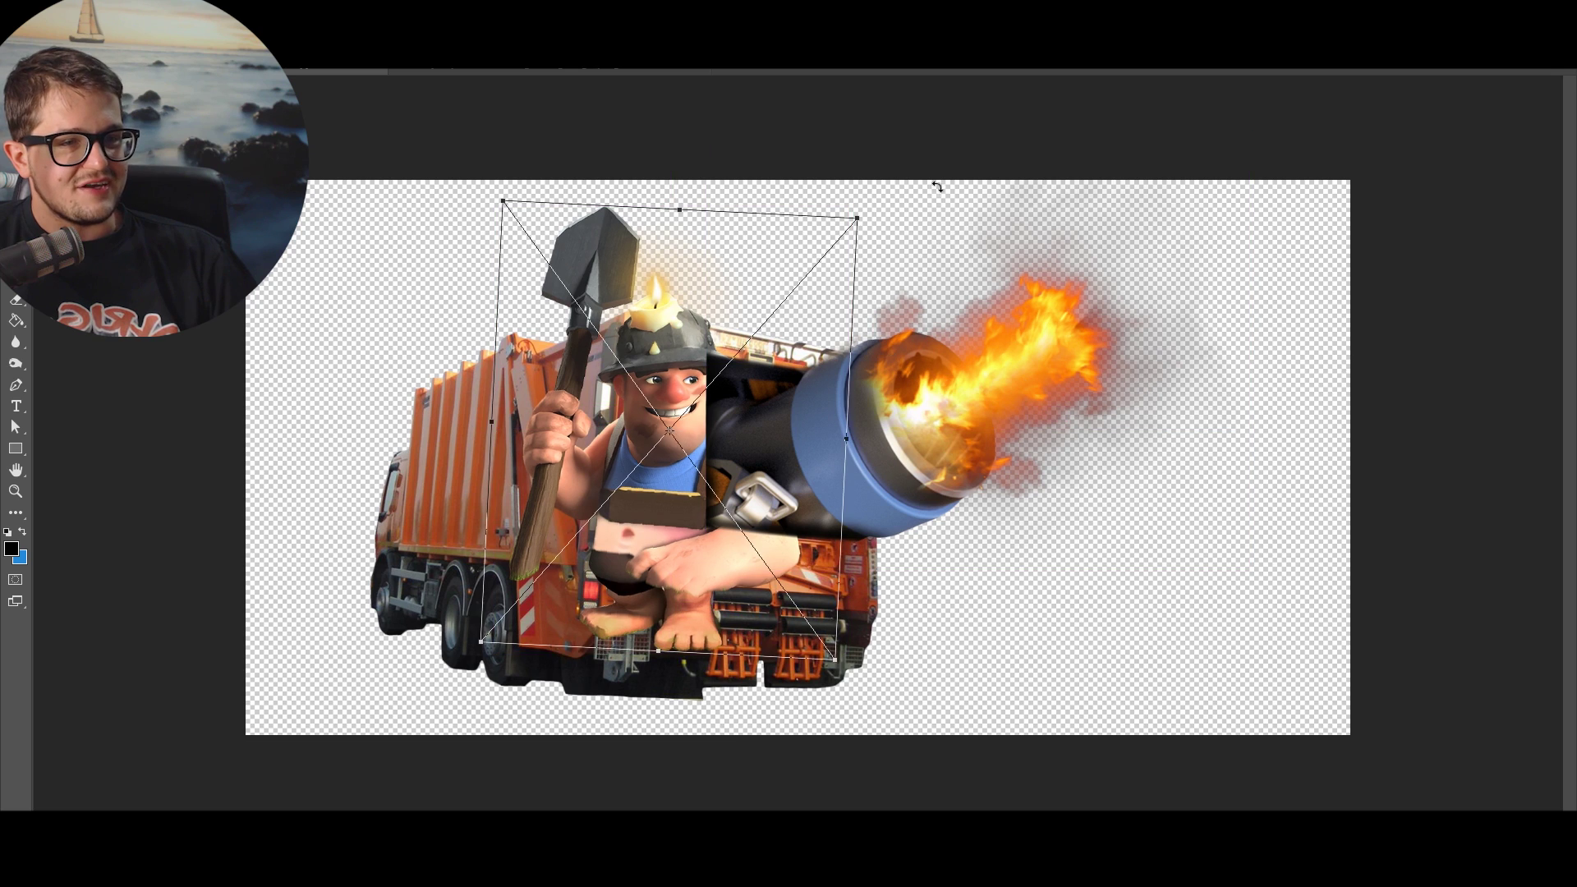
pyautogui.moveTo(936, 184)
pyautogui.mouseDown()
pyautogui.moveTo(915, 591)
pyautogui.moveTo(830, 497)
pyautogui.moveTo(1135, 423)
pyautogui.mouseUp()
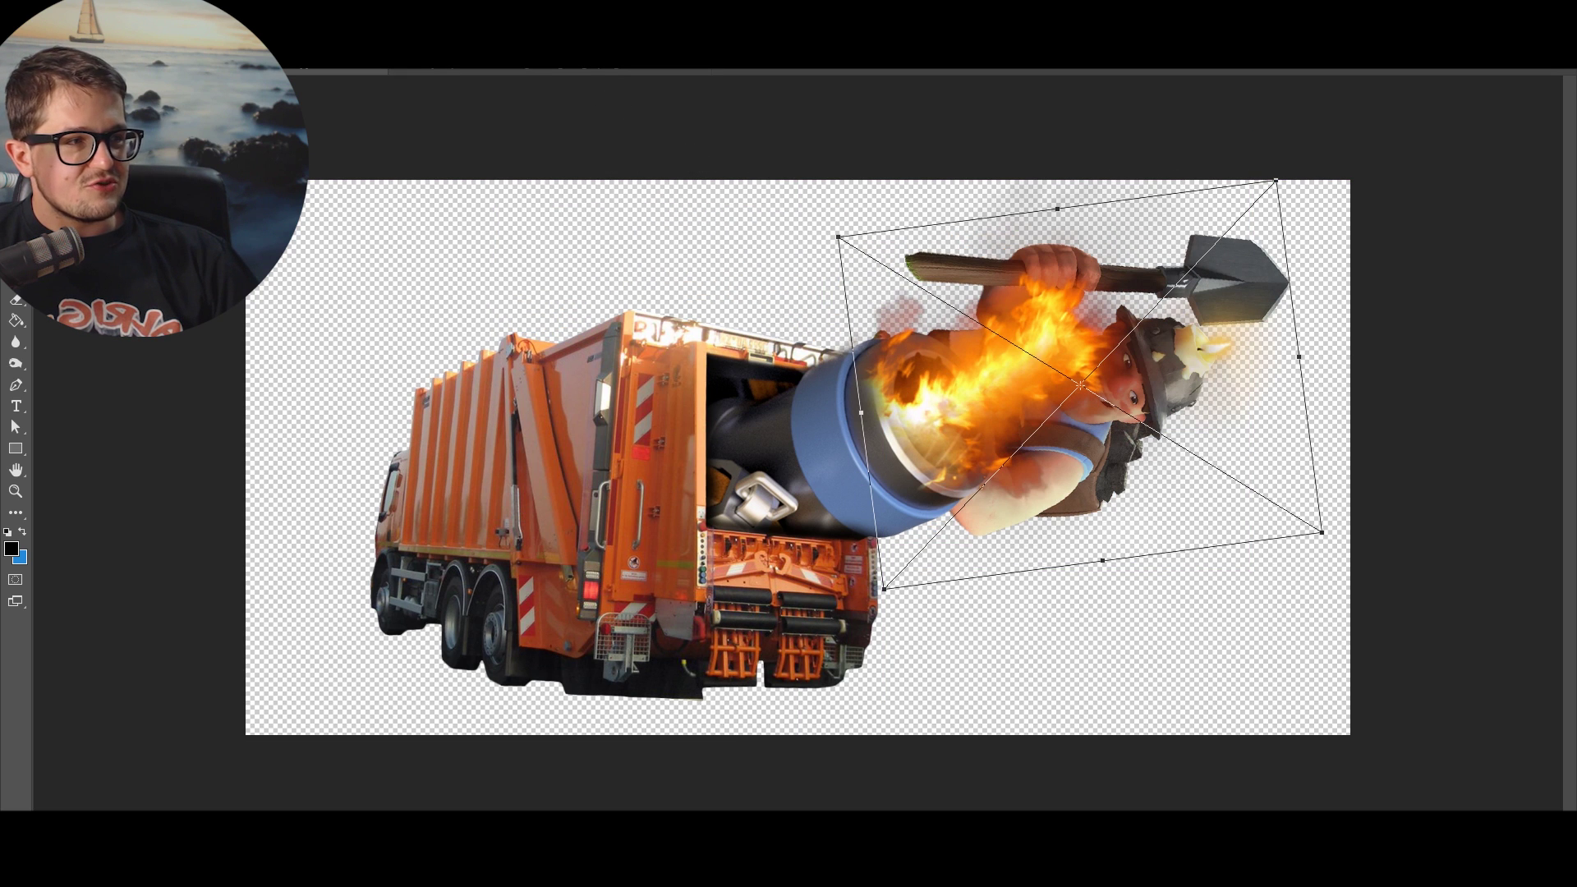
pyautogui.press('Return')
pyautogui.hotkey('ctrl', ']')
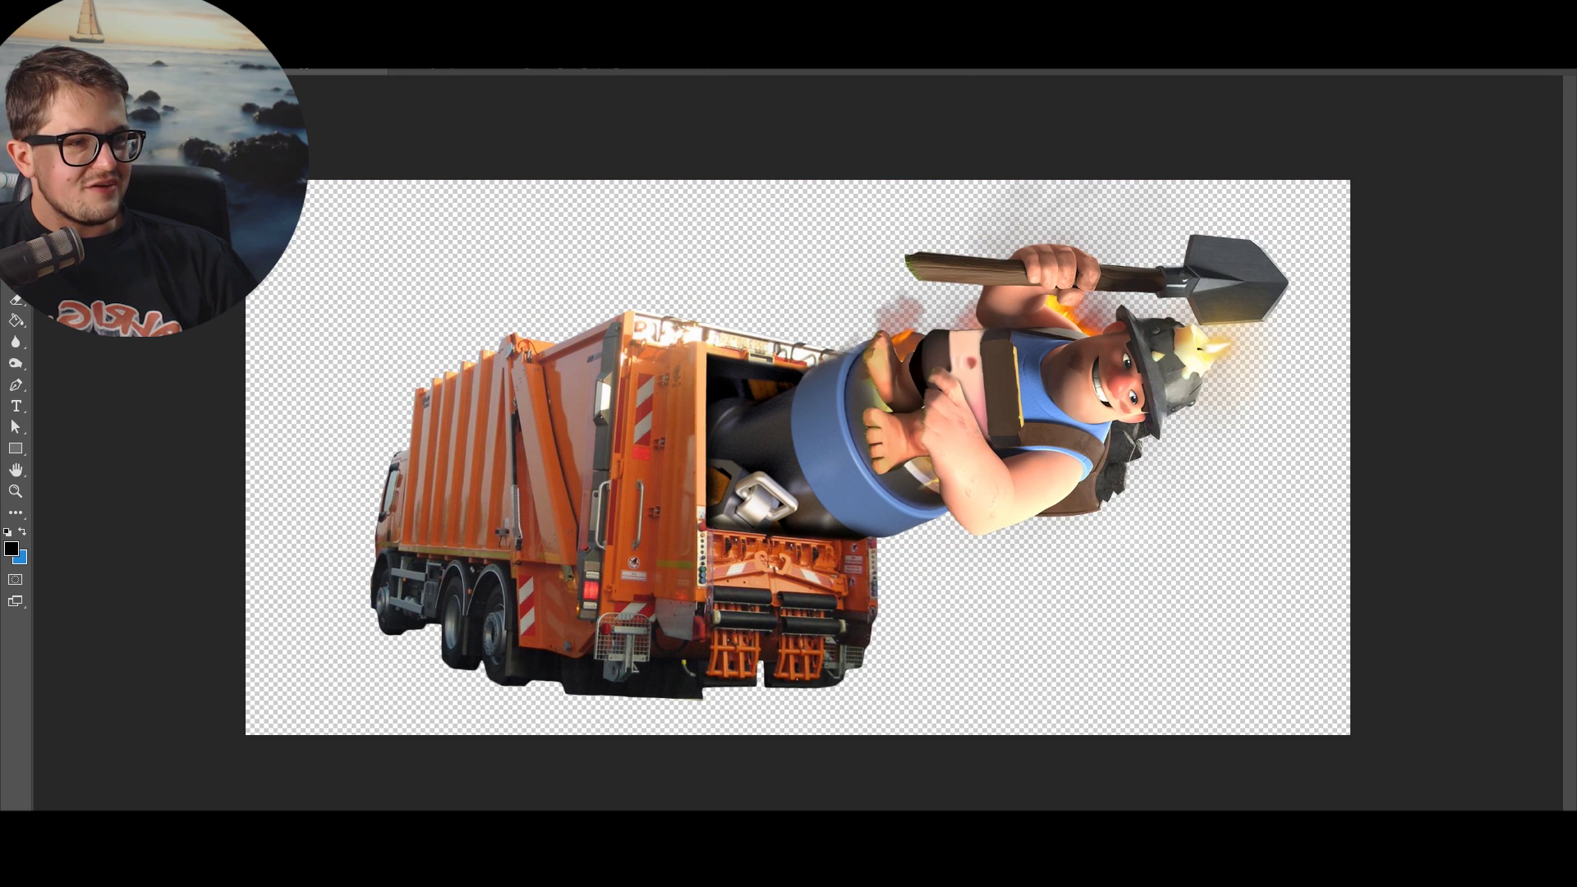
# Tilt the Miner further counter-clockwise and move him up-left onto the muzzle.
pyautogui.hotkey('ctrl', 't')
pyautogui.moveTo(1236, 649); pyautogui.dragTo(1443, 457)
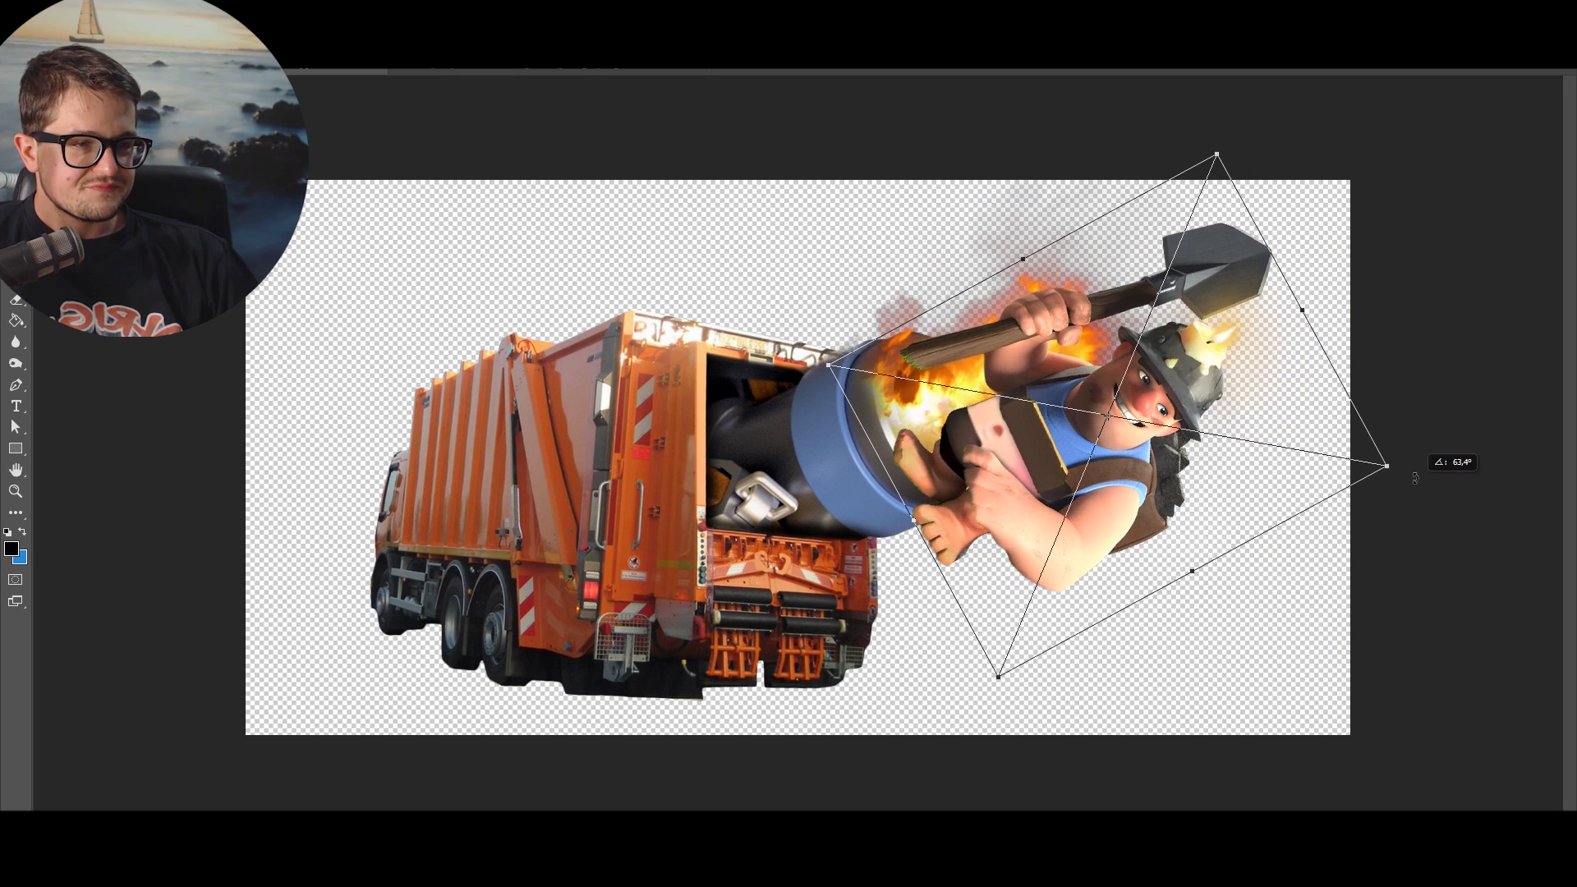
pyautogui.moveTo(1254, 465); pyautogui.dragTo(1188, 415)
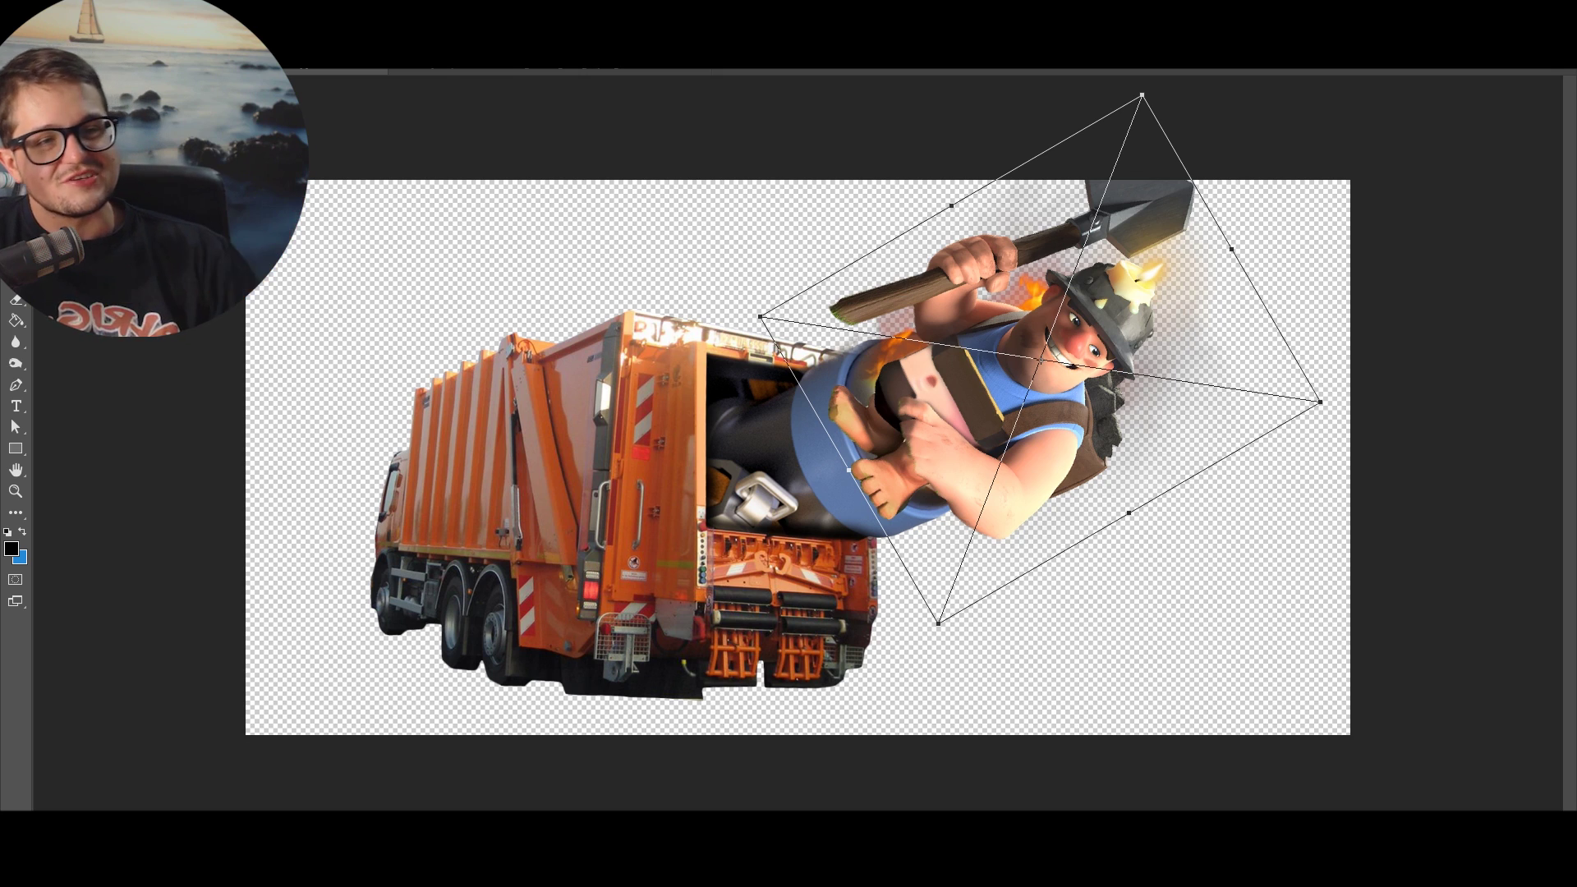
pyautogui.press('e')
pyautogui.rightClick(888, 464)
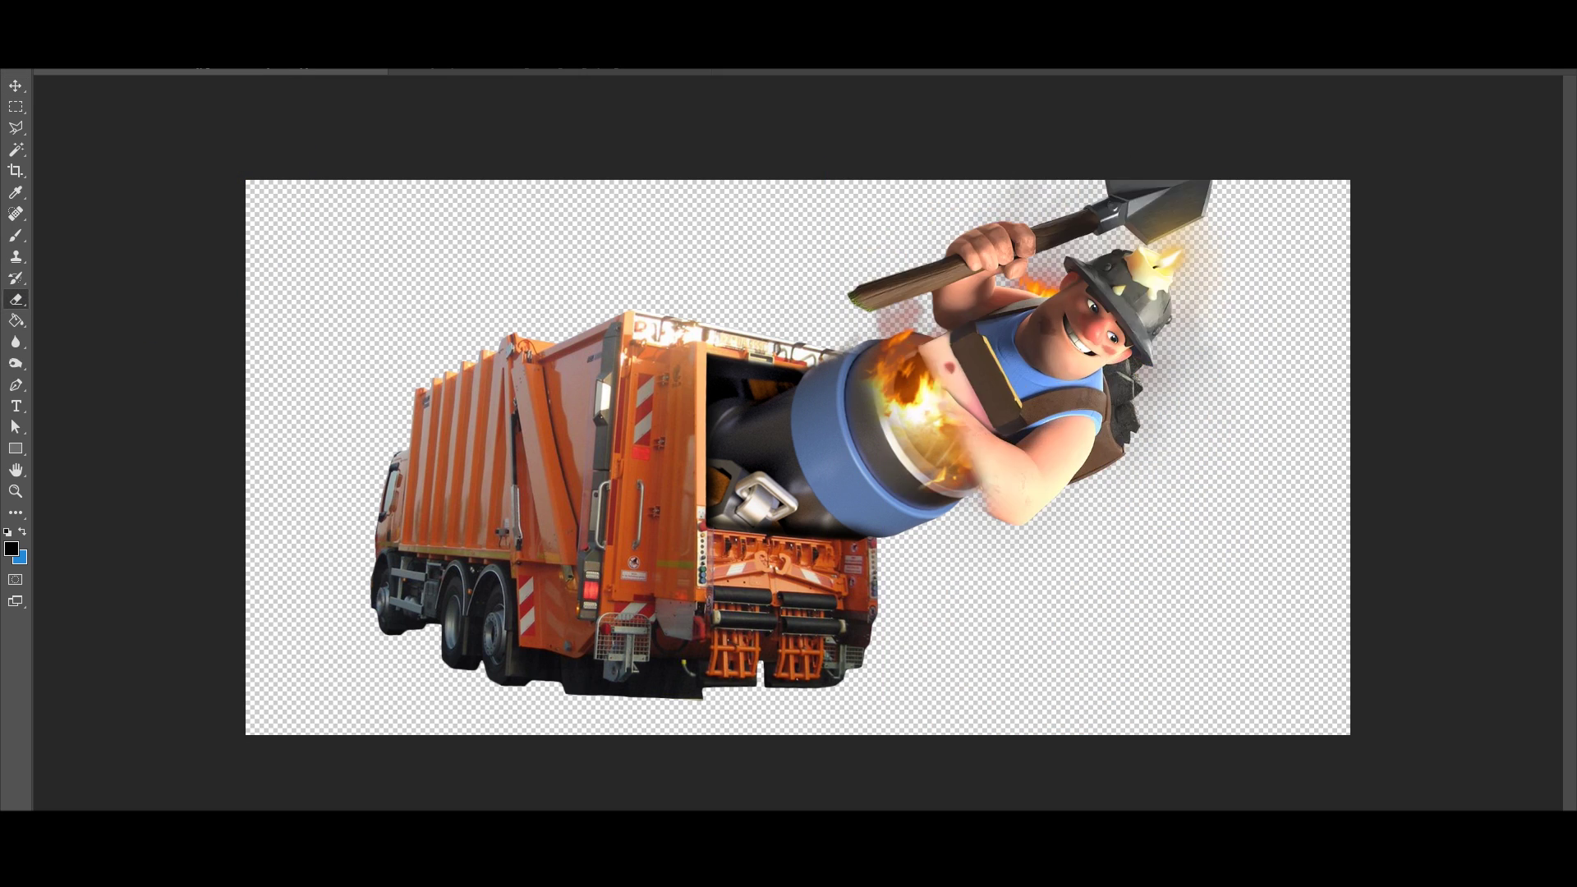
# Apply a Motion Blur filter to the flying Miner layer.
pyautogui.click(267, 59)
pyautogui.moveTo(538, 229)
pyautogui.click(520, 285)
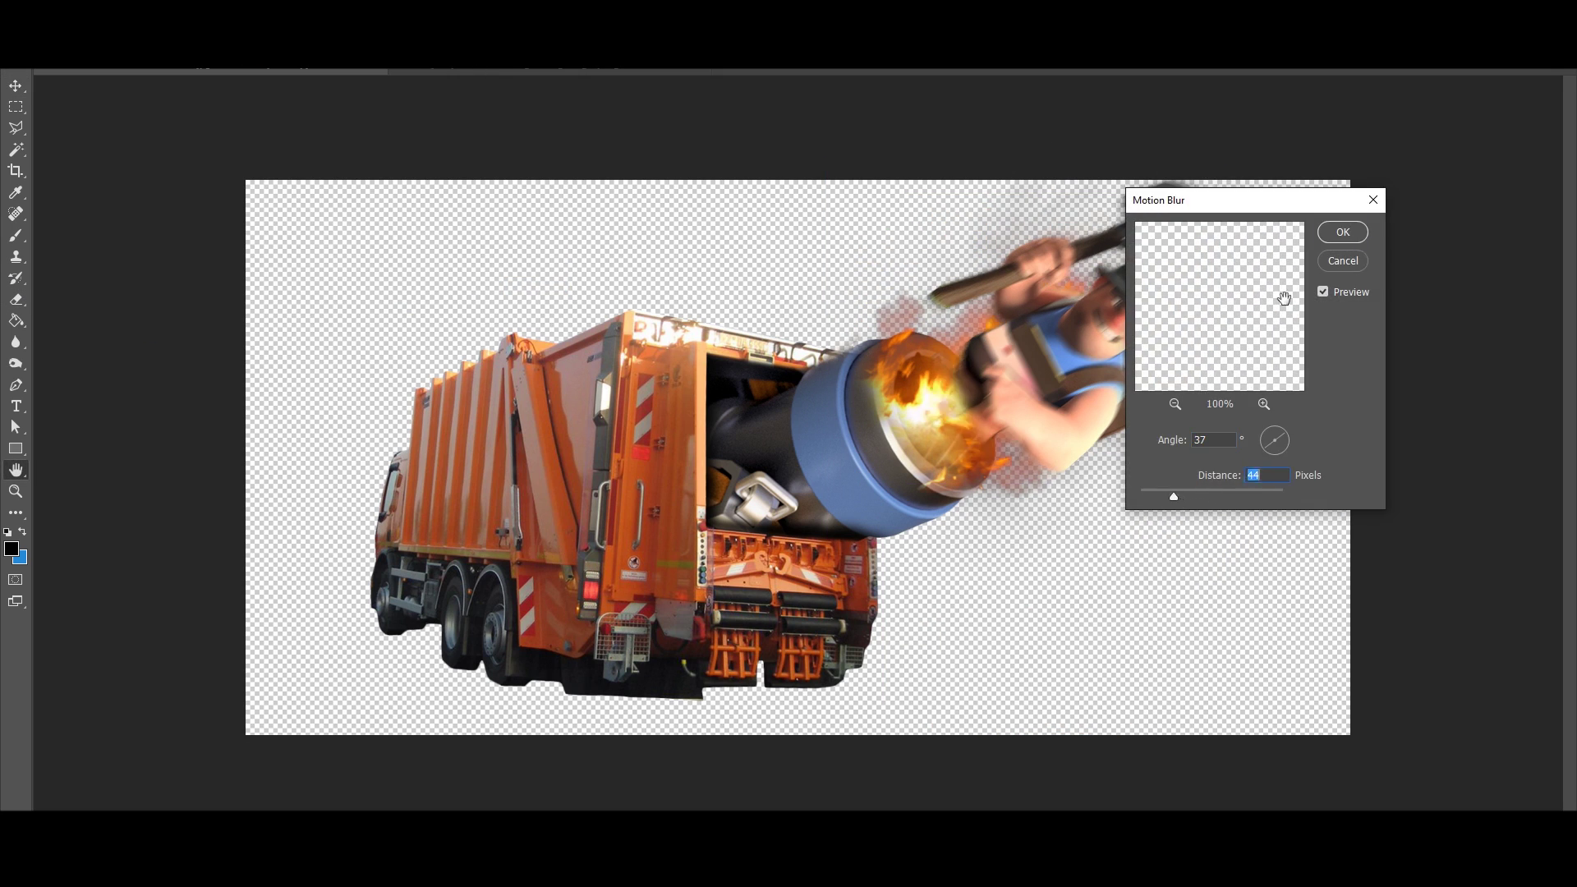
pyautogui.press('Return')
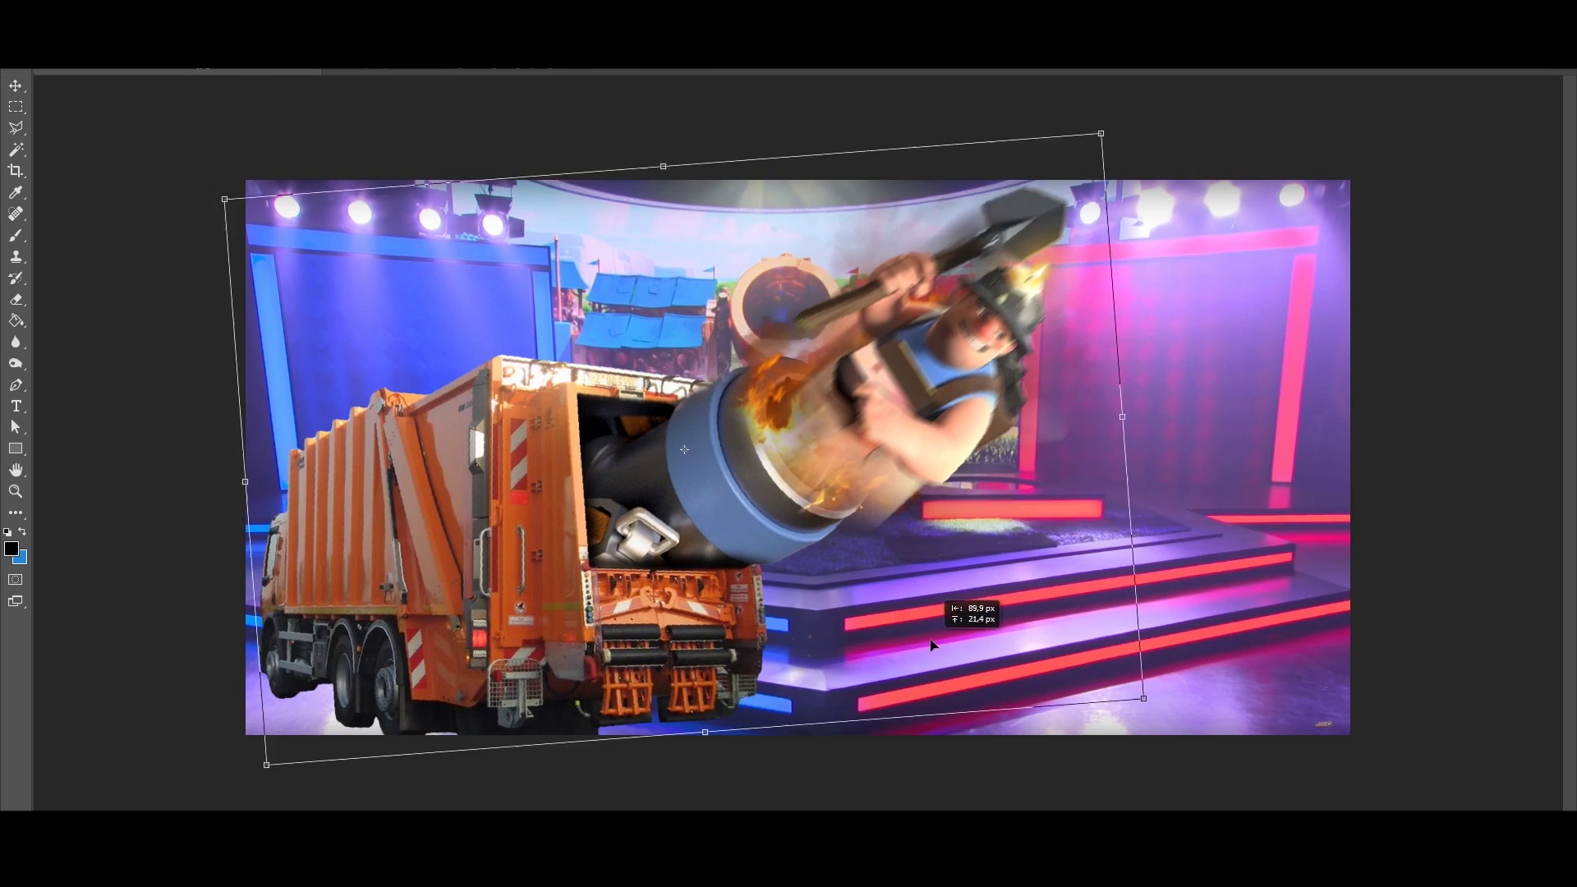